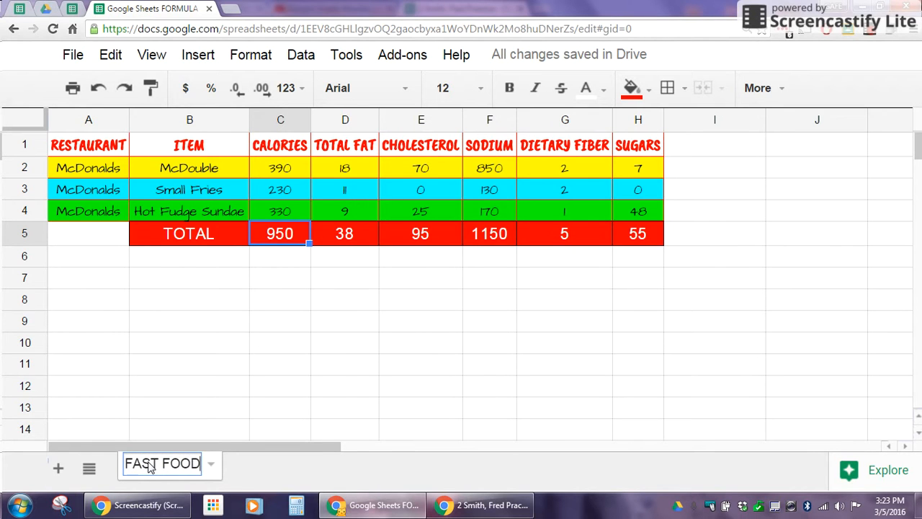
Step: Add a new sheet to the spreadsheet and name it WEATHER
click(60, 469)
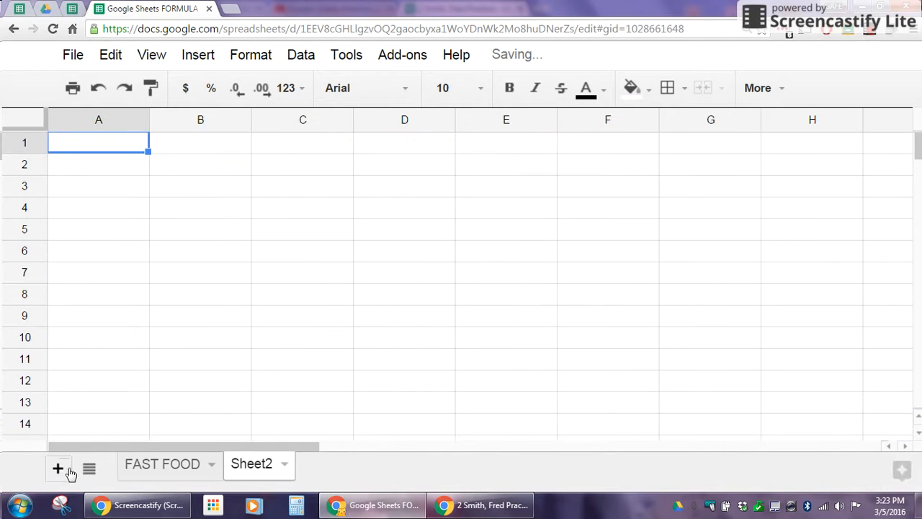
double_click(265, 466)
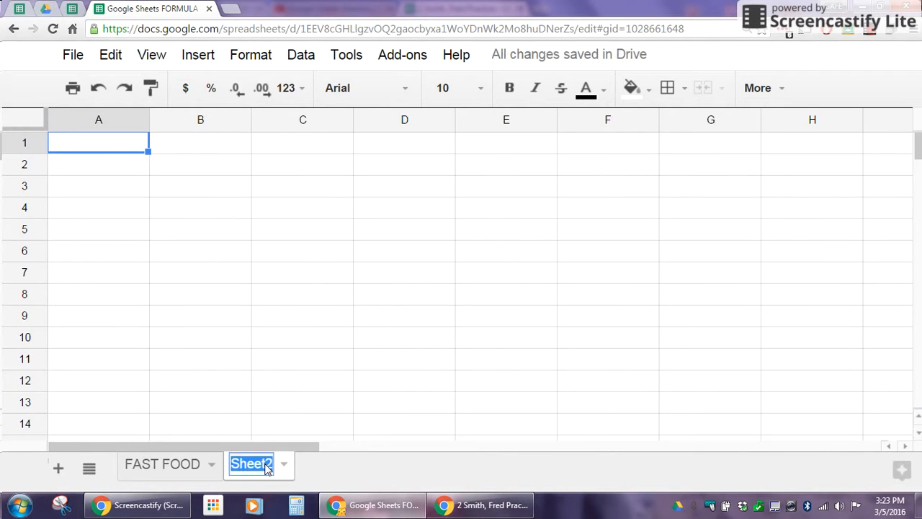
text(WEATHER)
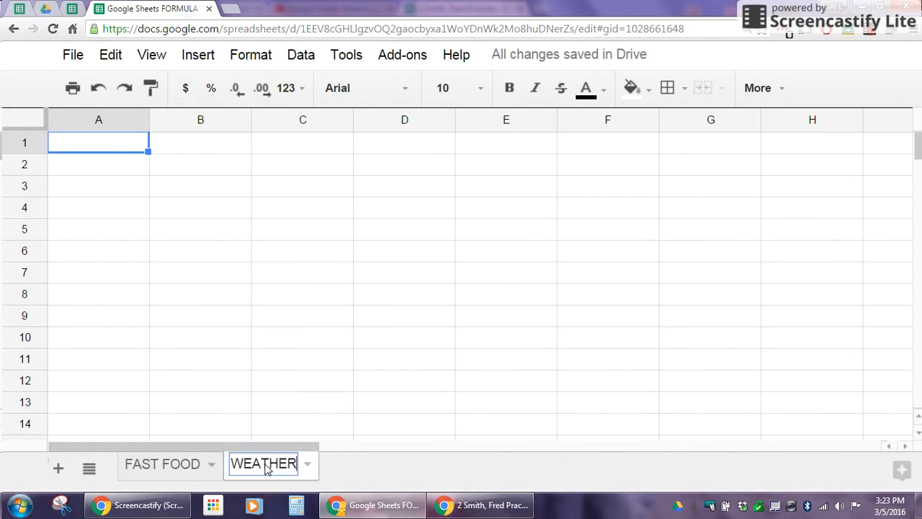
key(Return)
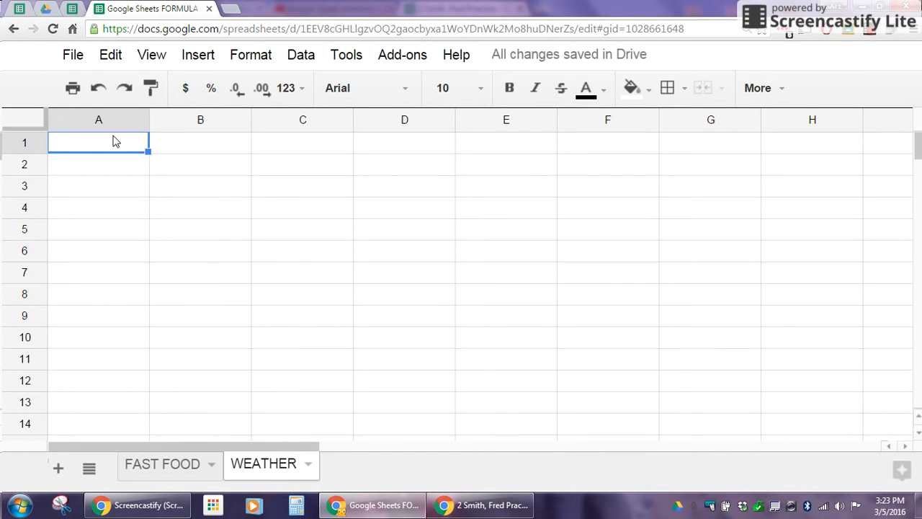
Step: Enter the column headings LOCATION, HIGH and LOW in cells A1 to C1 of the WEATHER sheet
text(LOCATION)
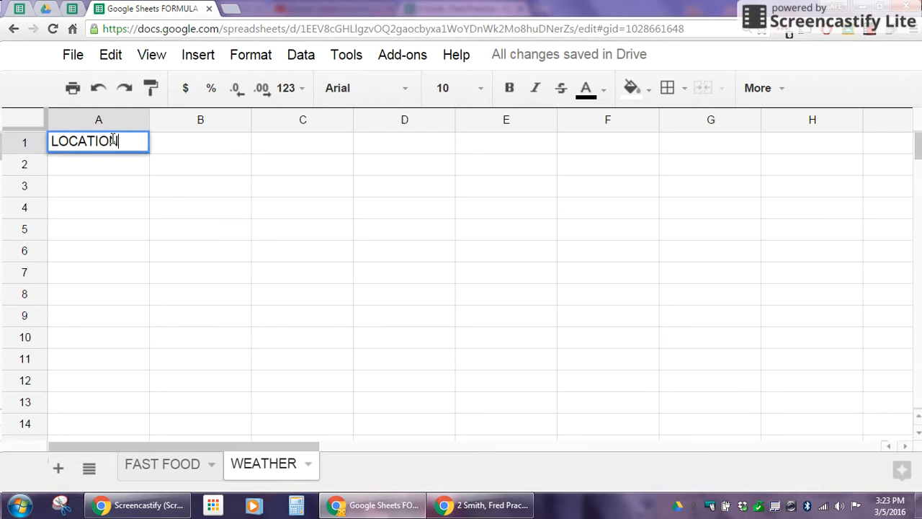
key(Tab)
text(HIGH)
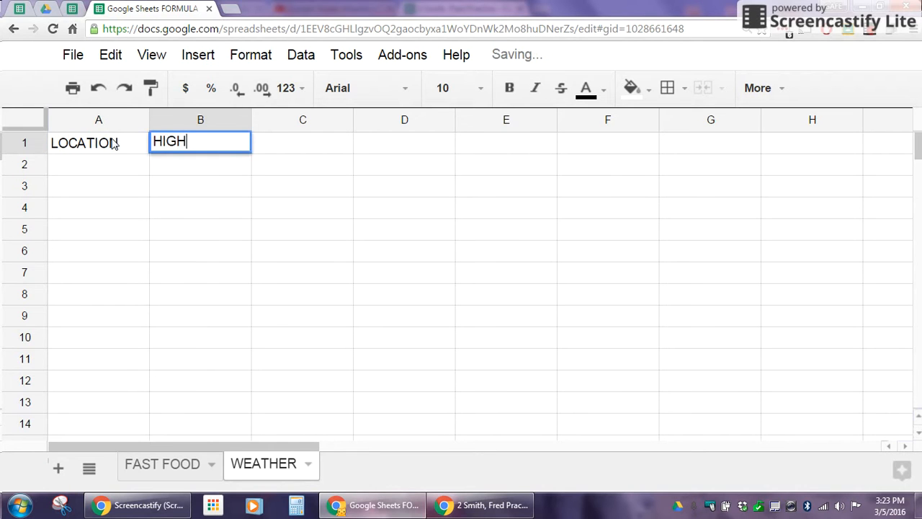
key(Tab)
text(LOW)
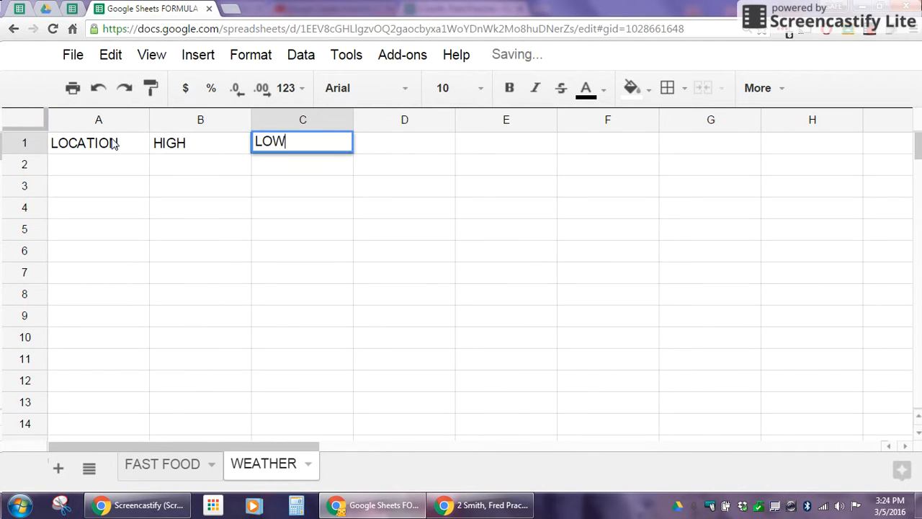
key(Return)
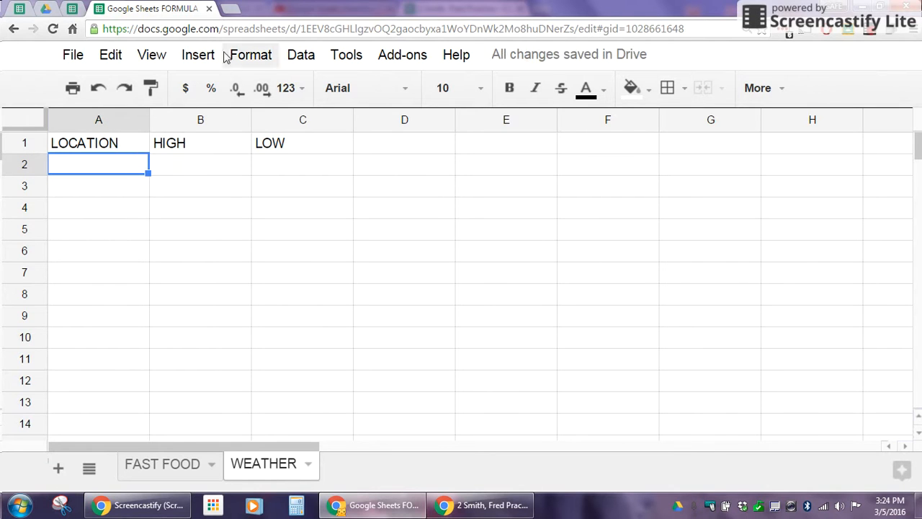
Step: Search Google for "weather fresno" in a new browser tab and look up Saturday's high and low temperatures
click(234, 10)
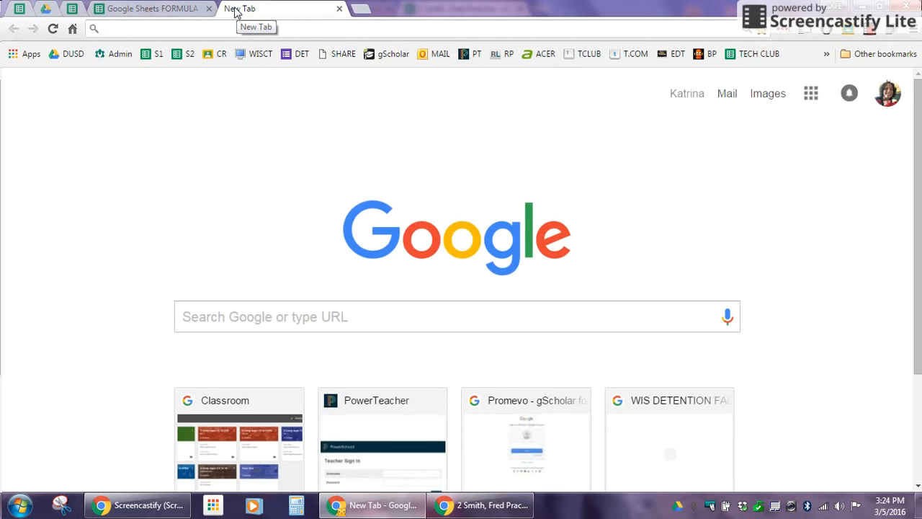
text(WEATHER)
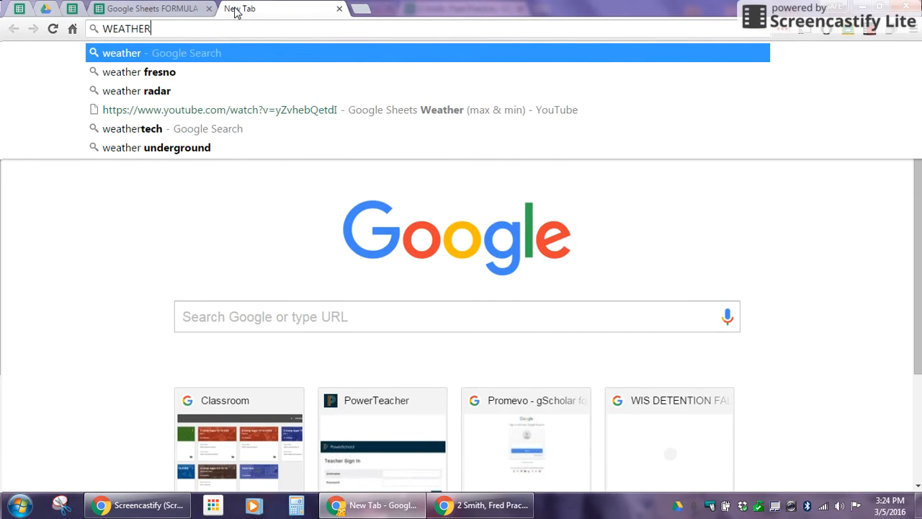
key(BackSpace)
text(fresno)
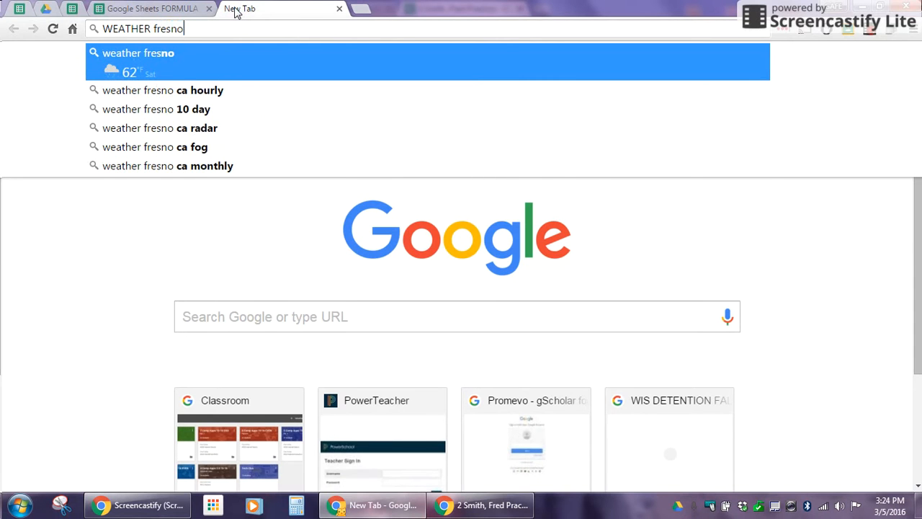
key(Return)
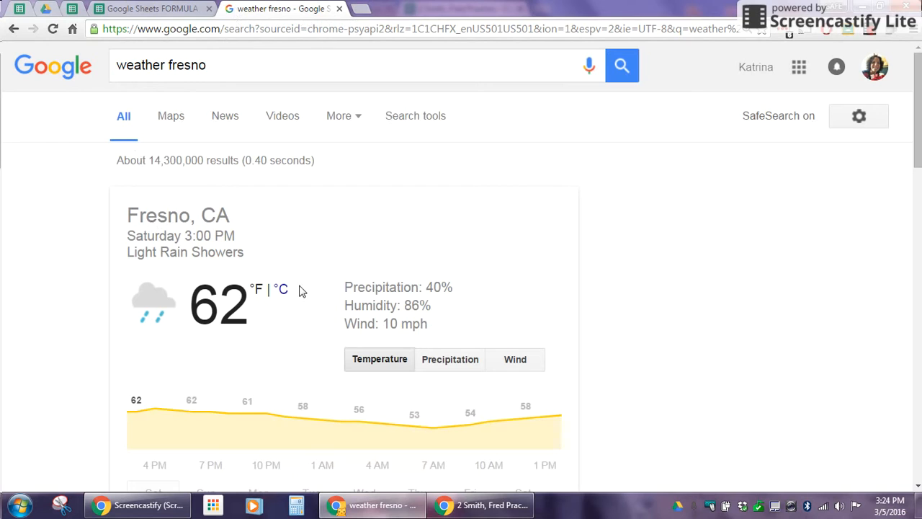
scroll(310, 278, down, 1)
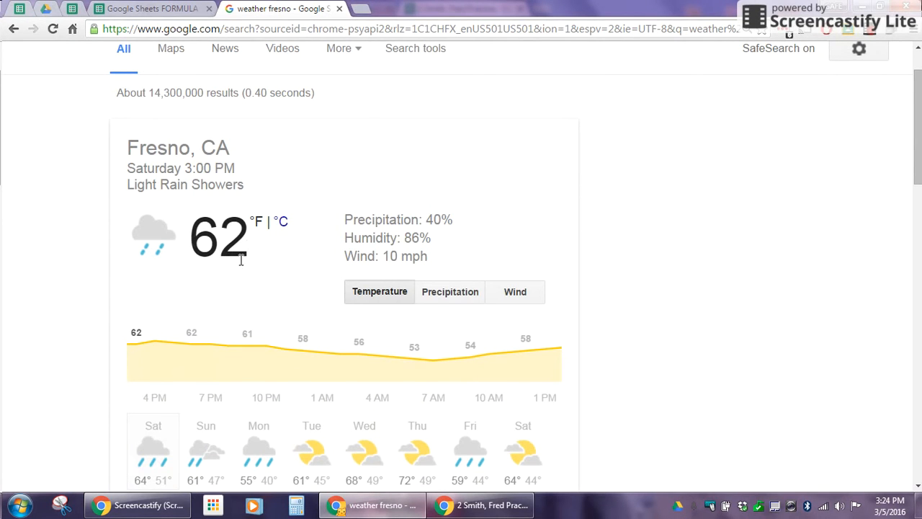
scroll(241, 265, down, 1)
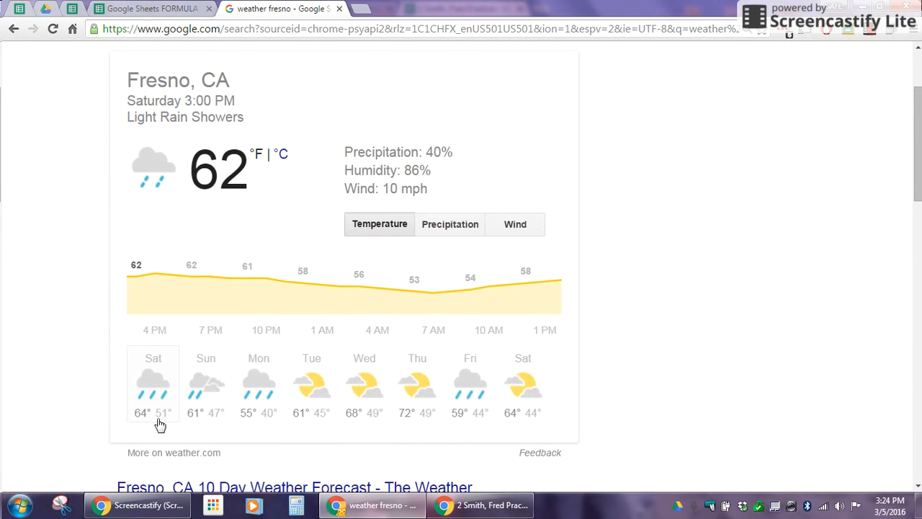
Step: Back in the spreadsheet, fill row 2 with location Fresno, CA, high 64 and low 51
click(147, 8)
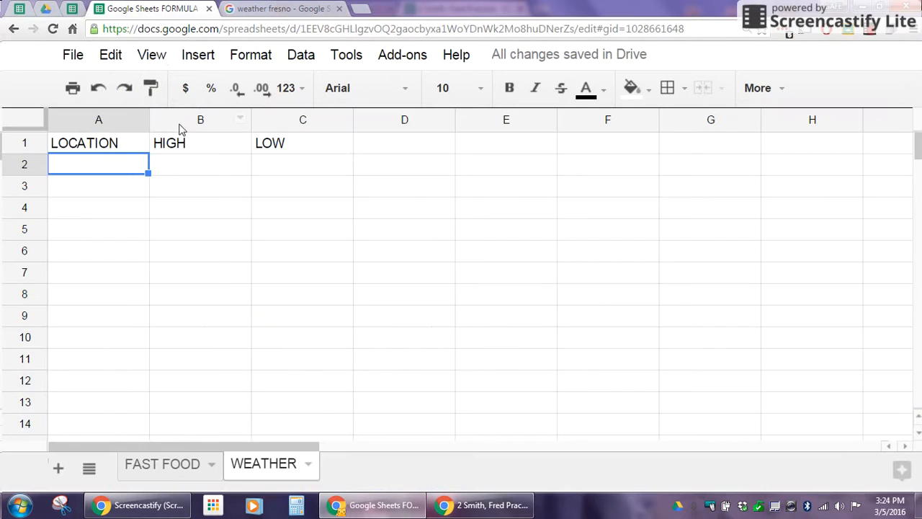
click(174, 168)
text(6)
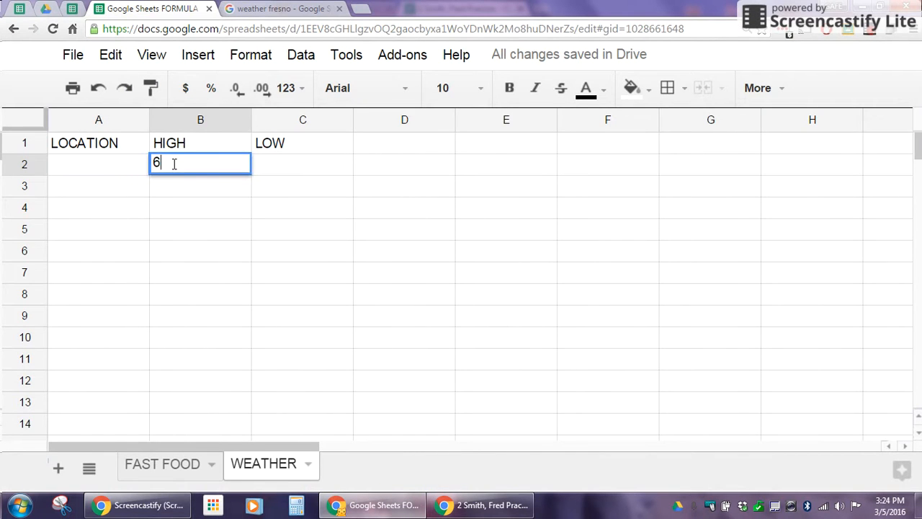
text(4)
click(294, 170)
text(51)
click(108, 166)
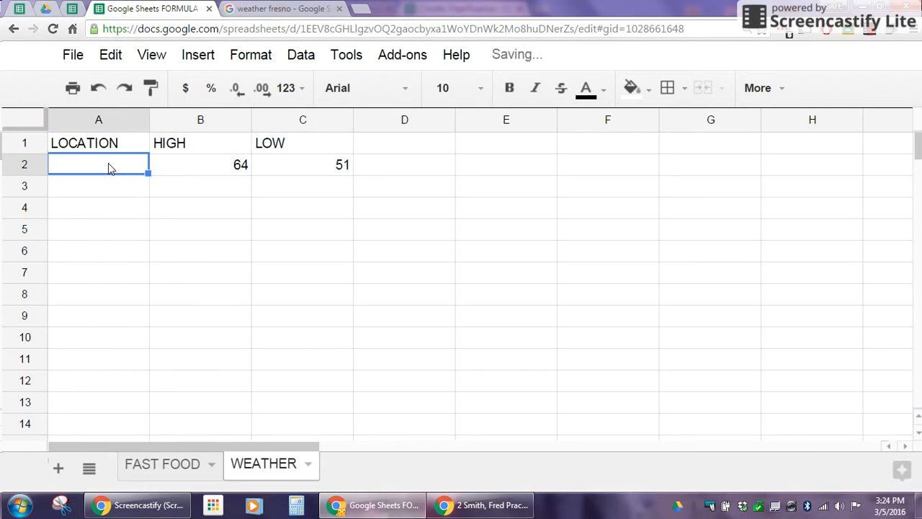
text(Fresno, CA)
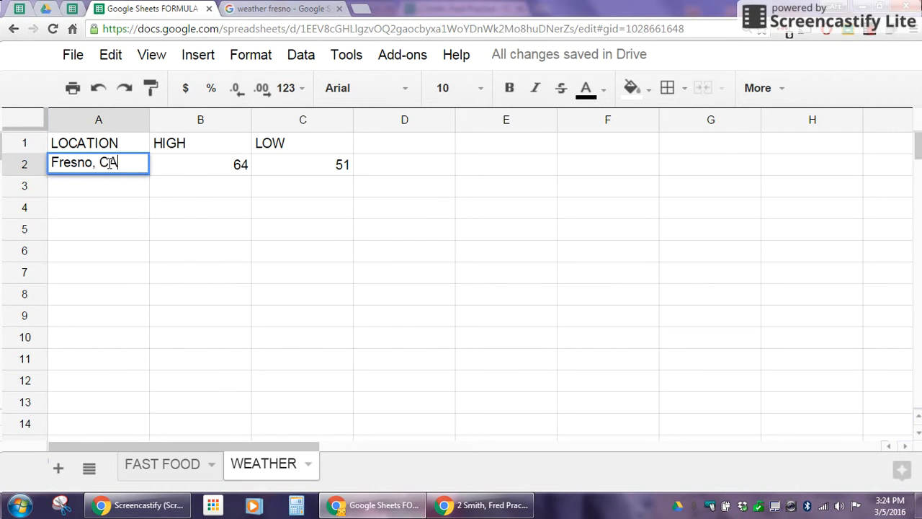
key(Return)
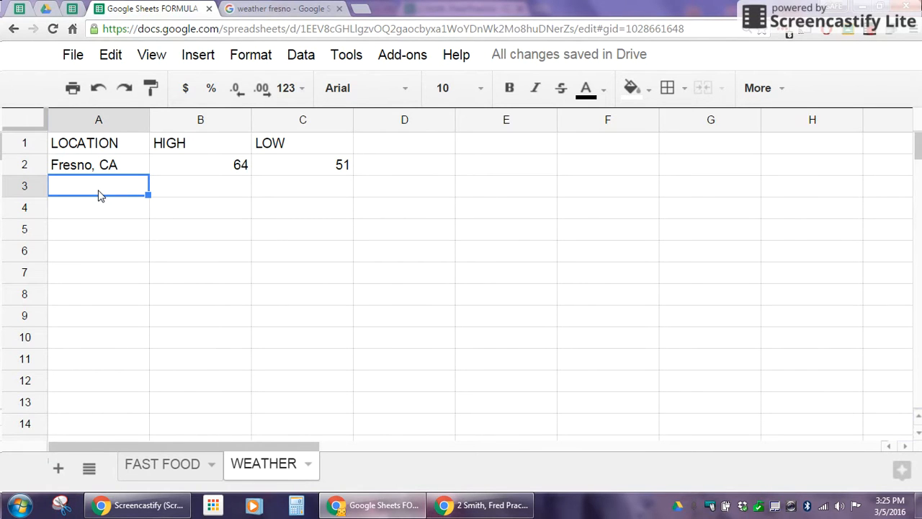
Step: In the weather results tab, search for "weather honolulu hawaii" and look up Saturday's high and low temperatures
click(254, 12)
click(233, 32)
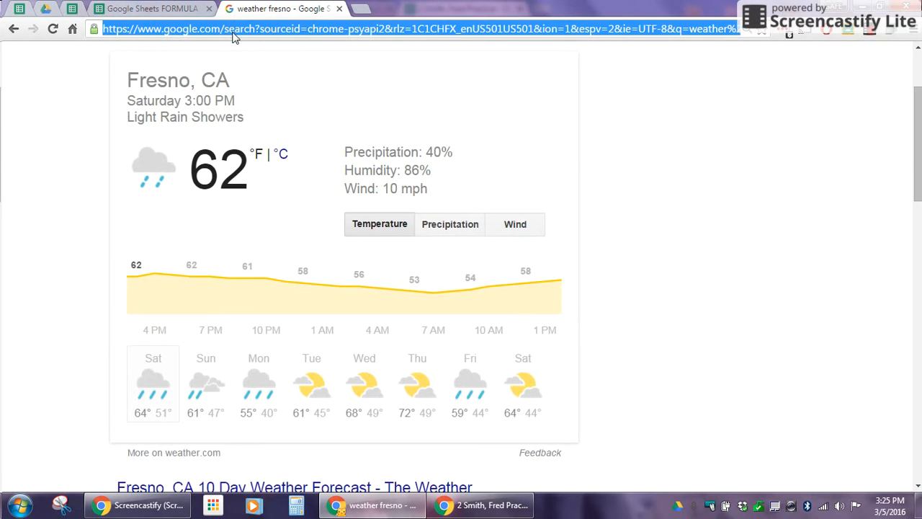
text(weather )
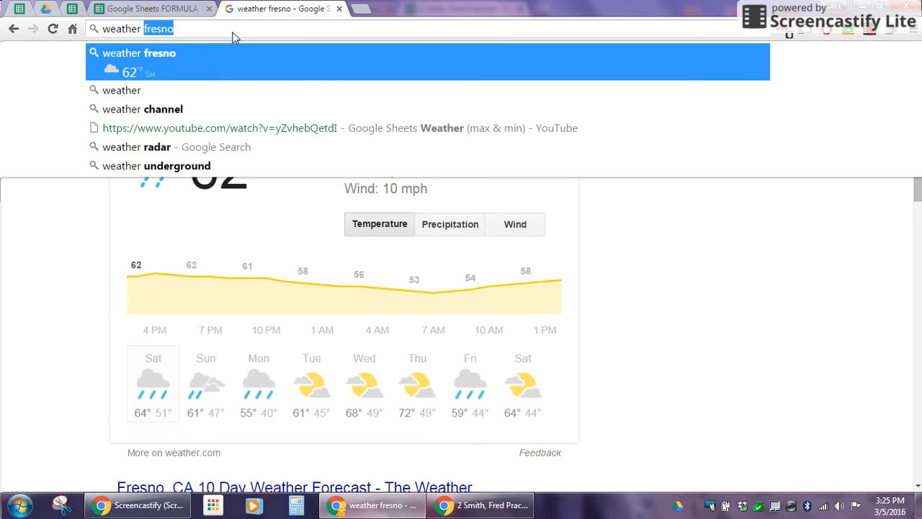
text(hono)
key(Down)
key(Down)
key(Return)
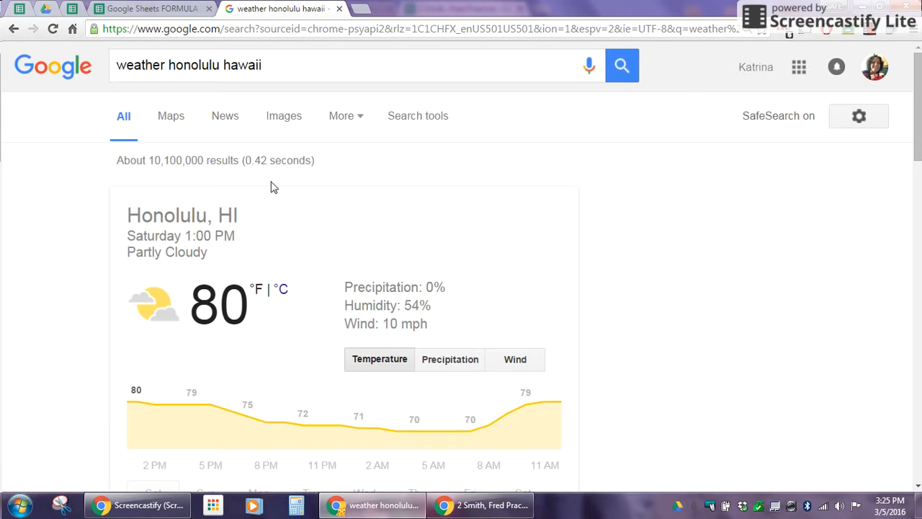
scroll(274, 187, down, 1)
scroll(272, 188, down, 1)
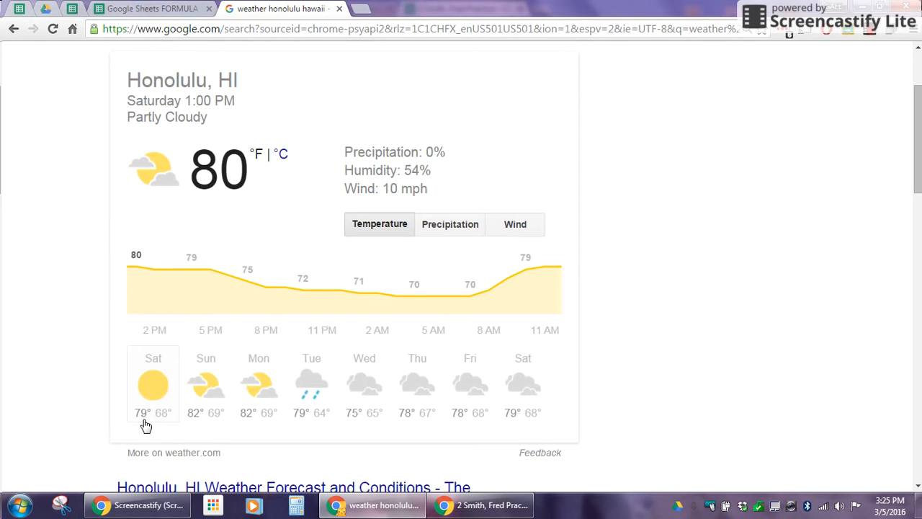
Step: Return to the spreadsheet and fill row 3 with location Honolulu, HI, high 79 and low 68
click(142, 10)
click(193, 187)
text(79)
key(Return)
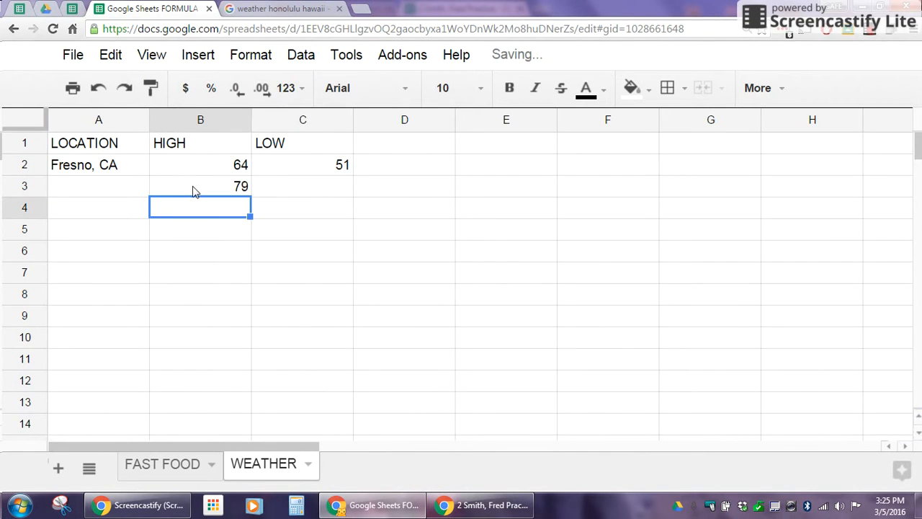
click(313, 184)
text(68)
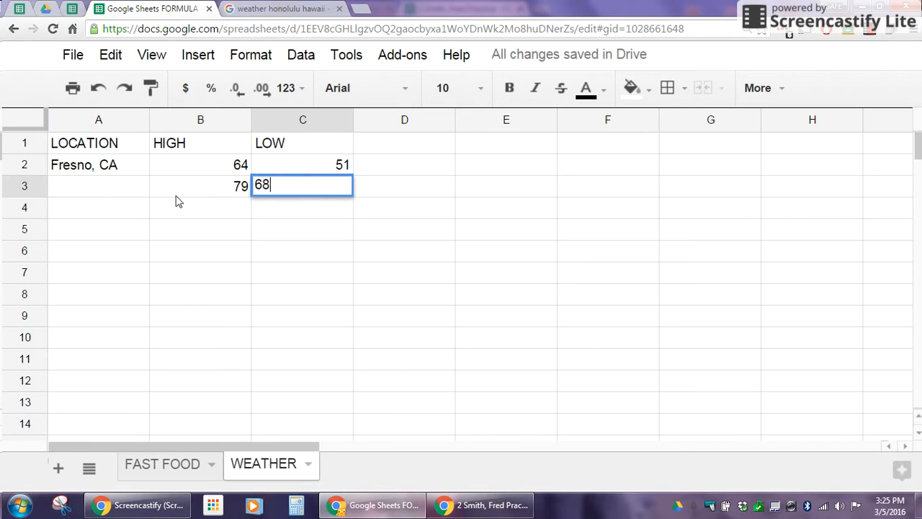
click(97, 185)
text(Honlu)
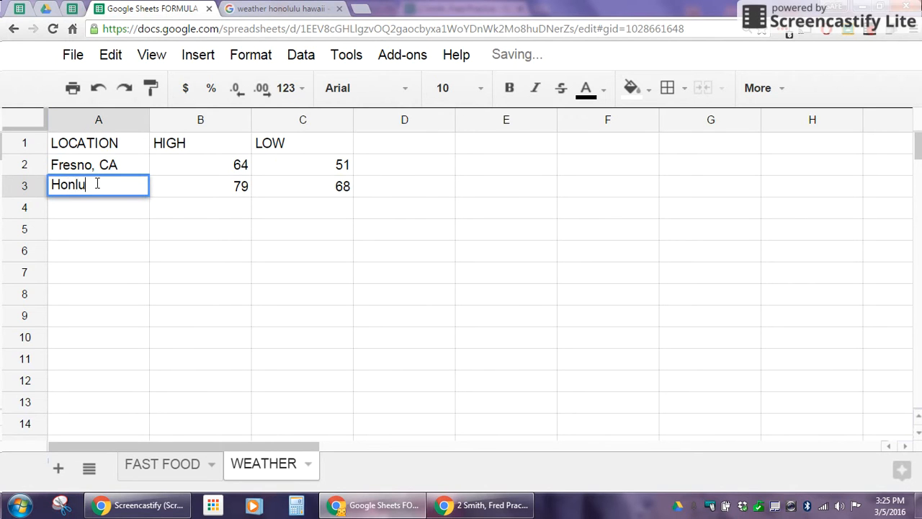
key(BackSpace)
key(BackSpace)
key(BackSpace)
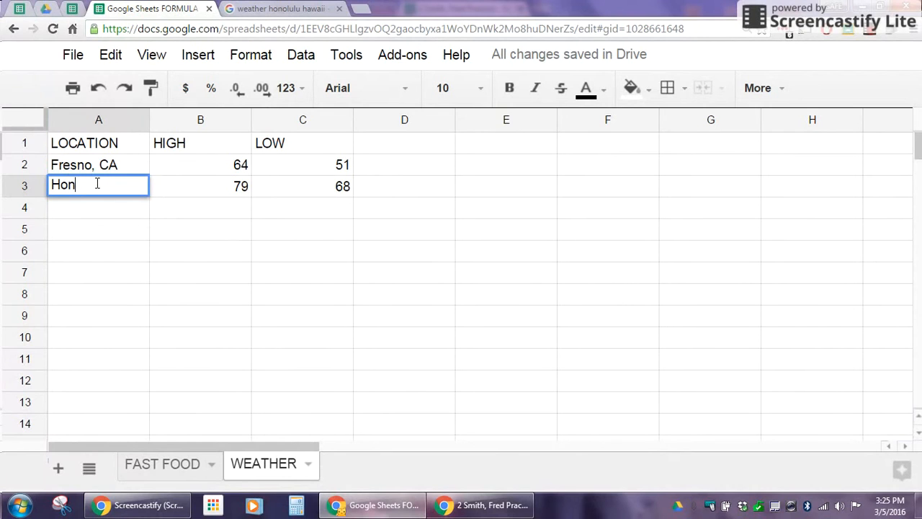
text(lulu, HI)
key(Return)
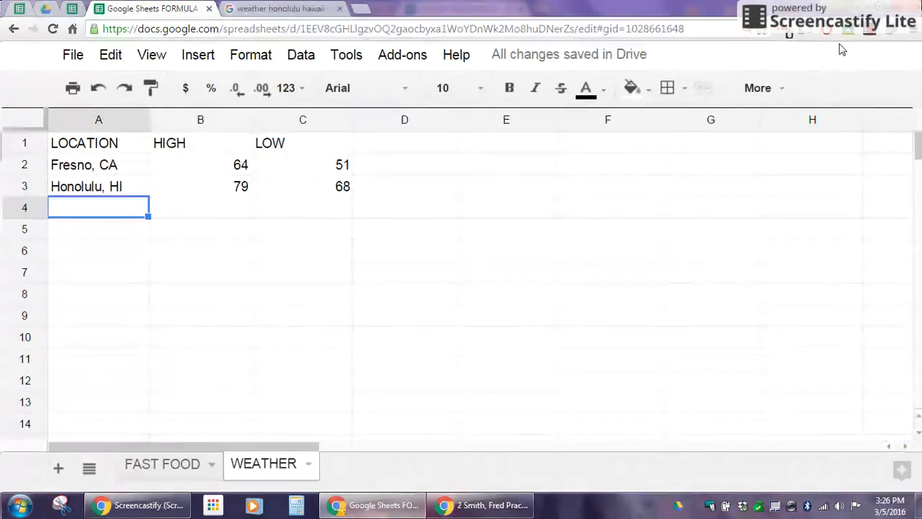
click(871, 31)
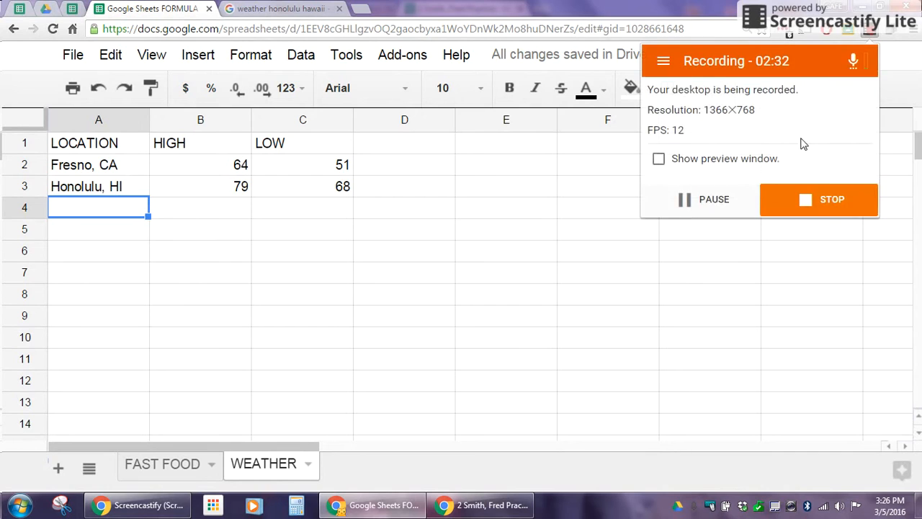
click(718, 197)
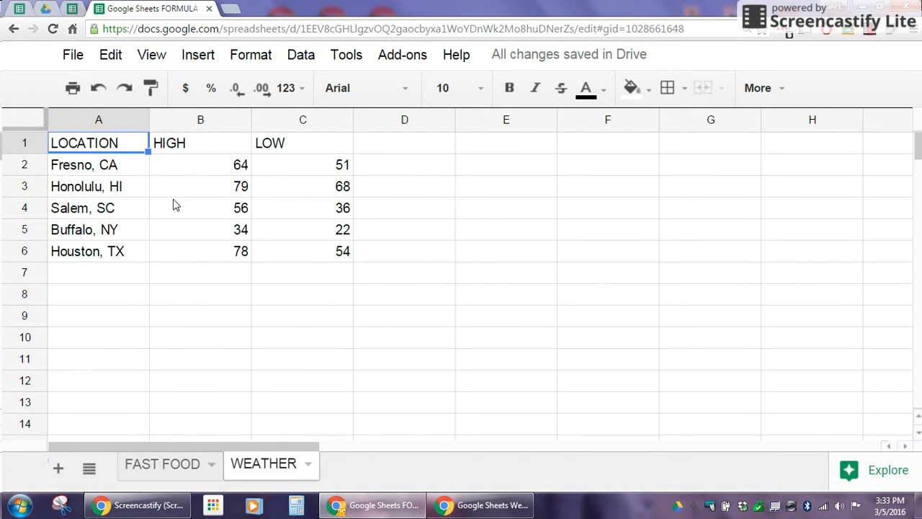
Step: Fit the widths of the HIGH, LOW and LOCATION columns to their contents
double_click(249, 120)
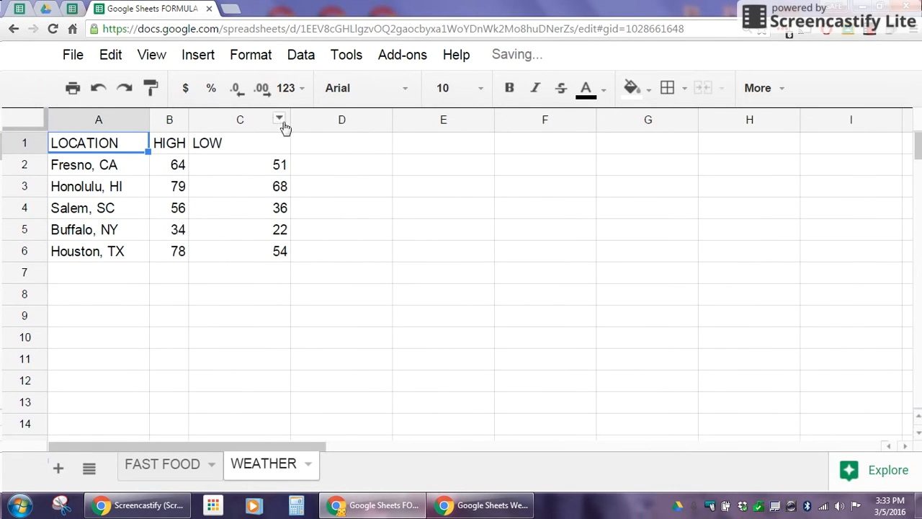
double_click(290, 124)
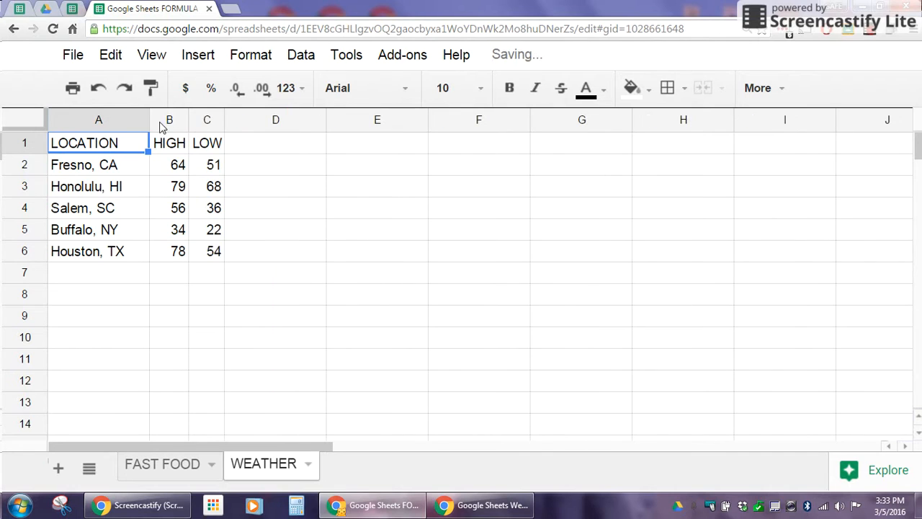
double_click(149, 120)
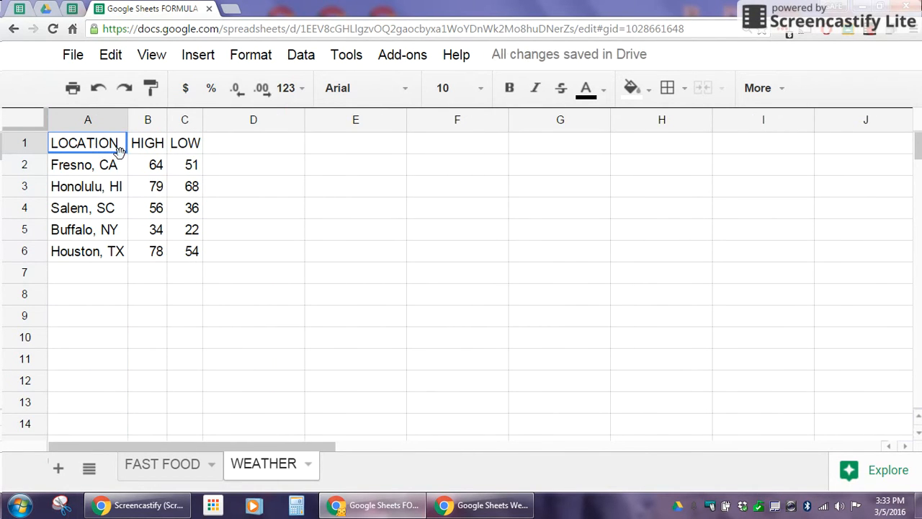
Step: Set the font size of the whole weather table, A1 to C6, to 14
drag(94, 144, 148, 187)
drag(108, 144, 188, 253)
click(480, 88)
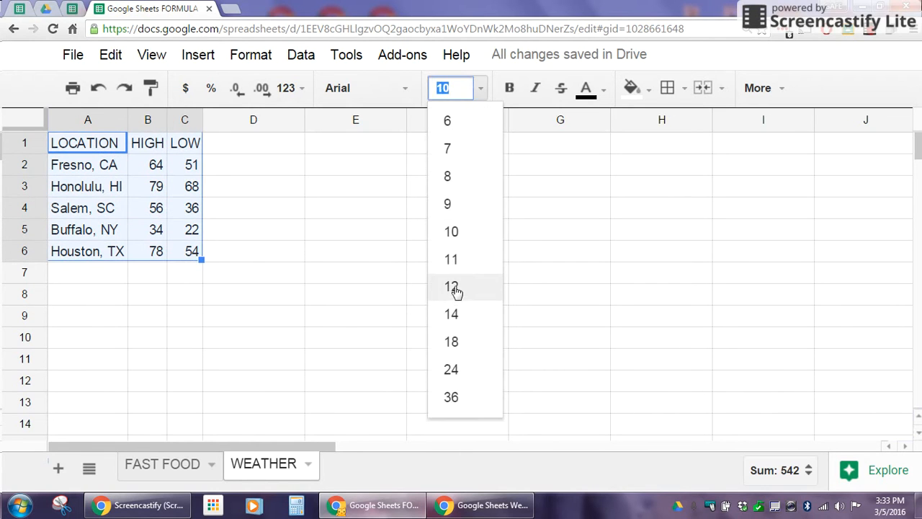
click(459, 314)
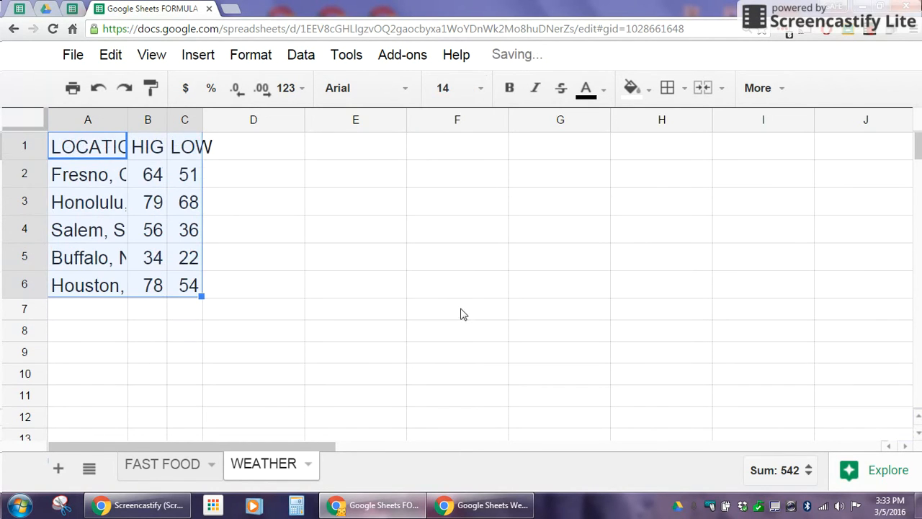
Step: Fit the widths of the LOCATION, HIGH and LOW columns to the enlarged text
double_click(124, 117)
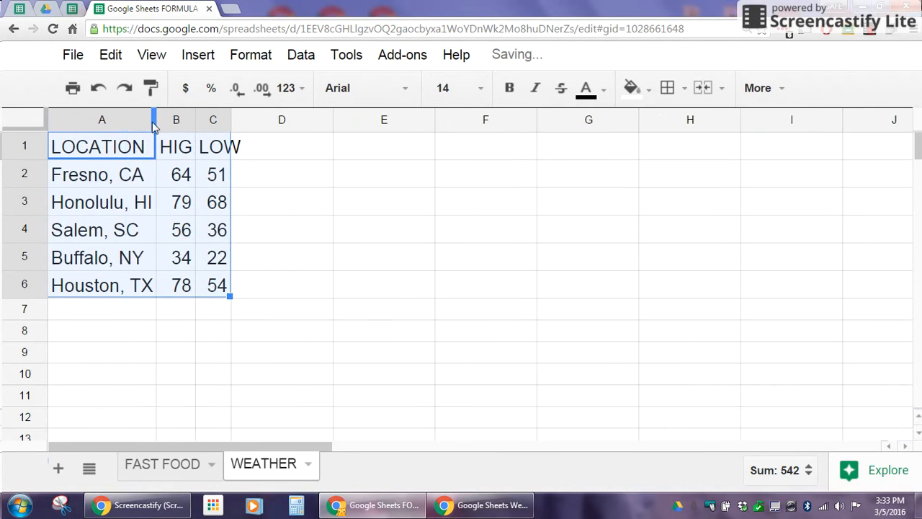
double_click(192, 118)
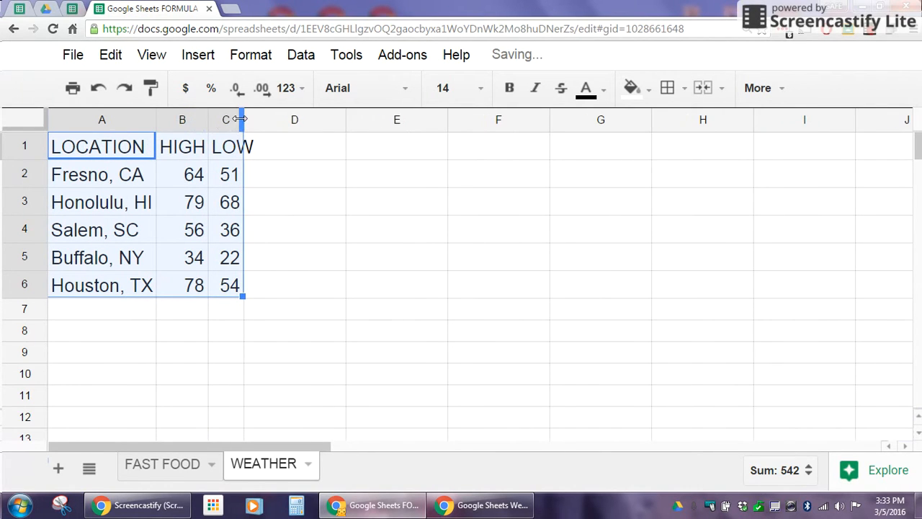
double_click(243, 117)
Step: Format the header cells A1 to C1 in the Arial Black font with italics
click(239, 150)
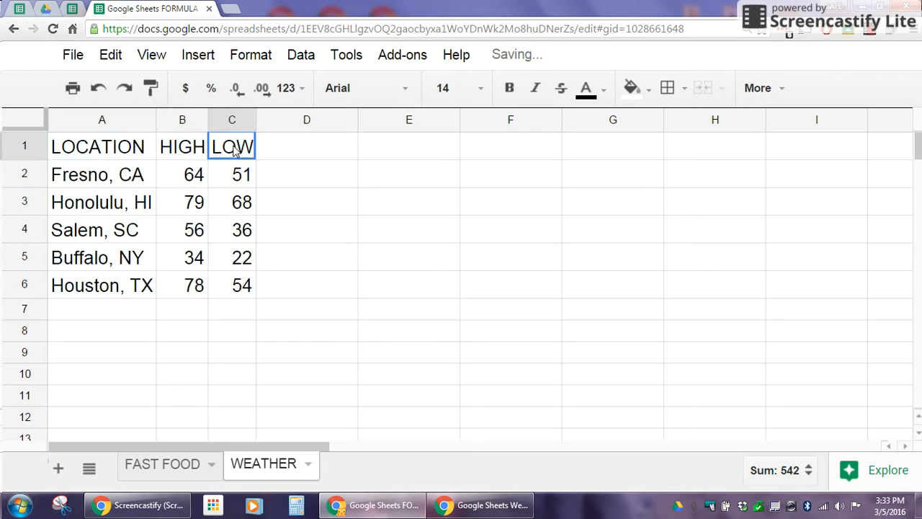
shift+click(127, 146)
click(405, 89)
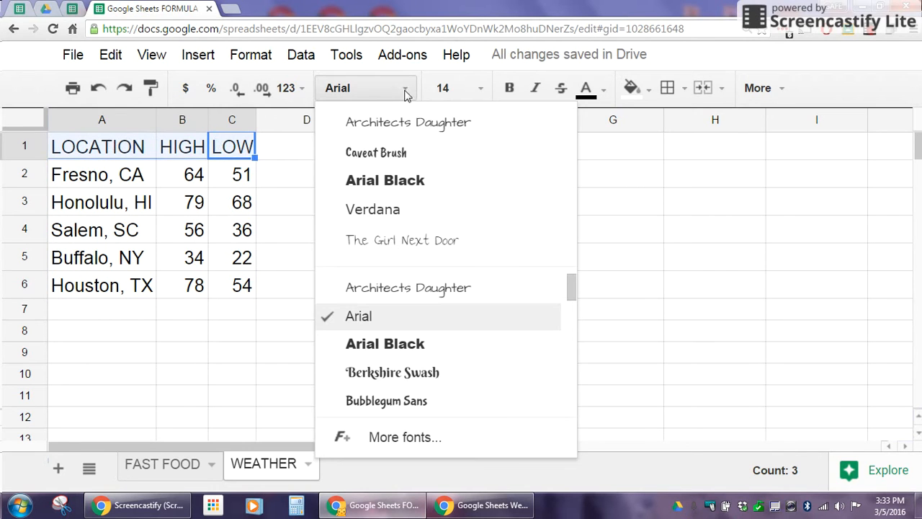
click(392, 182)
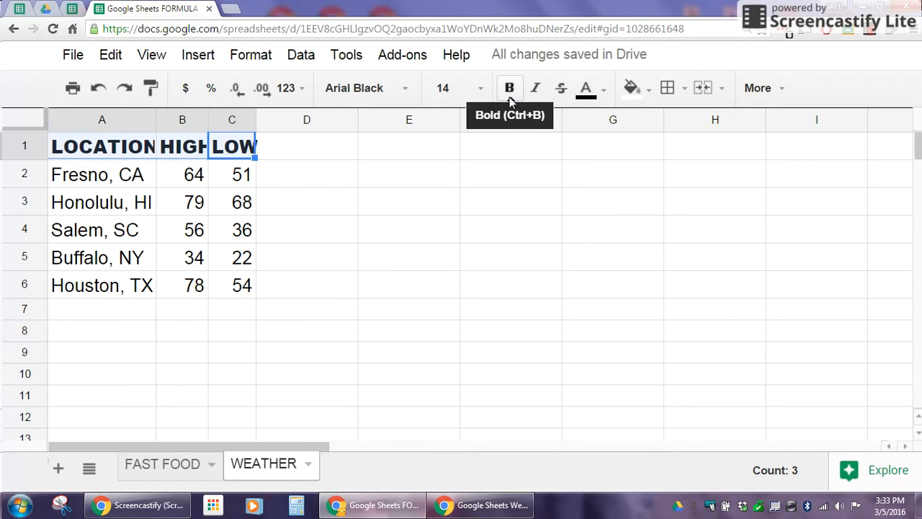
click(533, 88)
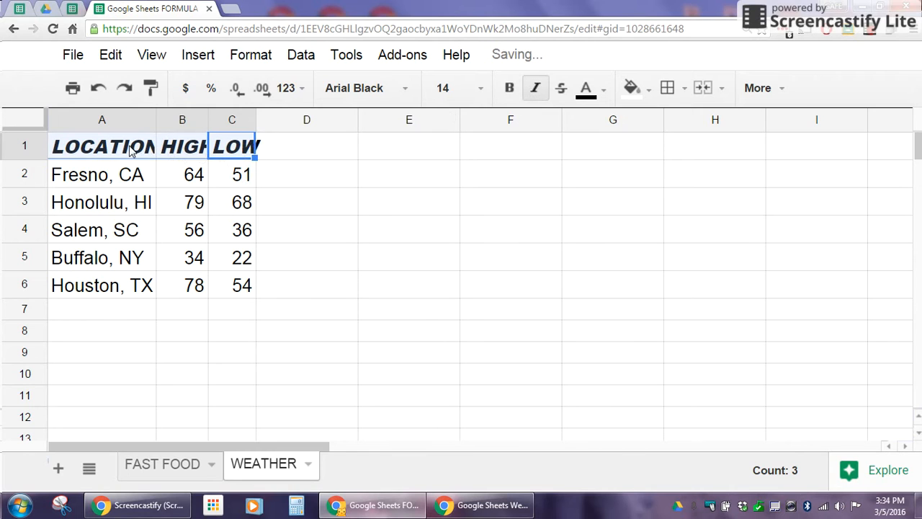
Step: Fill the header cells A1 to C1 with cyan and the HIGH values B2 to B6 with yellow
click(627, 92)
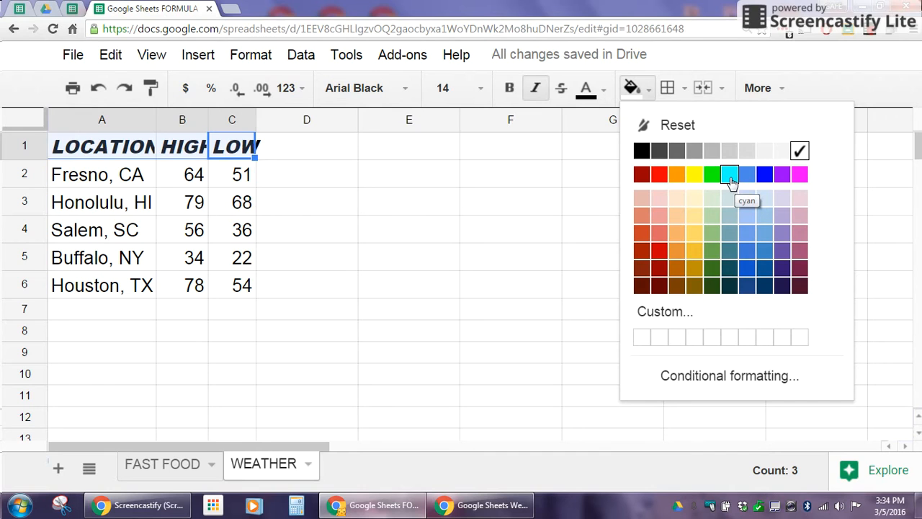
click(730, 177)
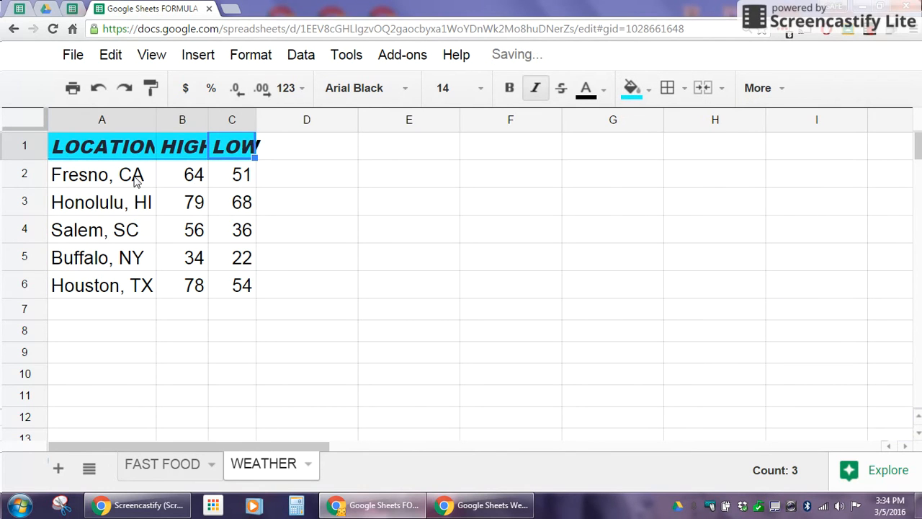
drag(187, 177, 190, 286)
click(632, 87)
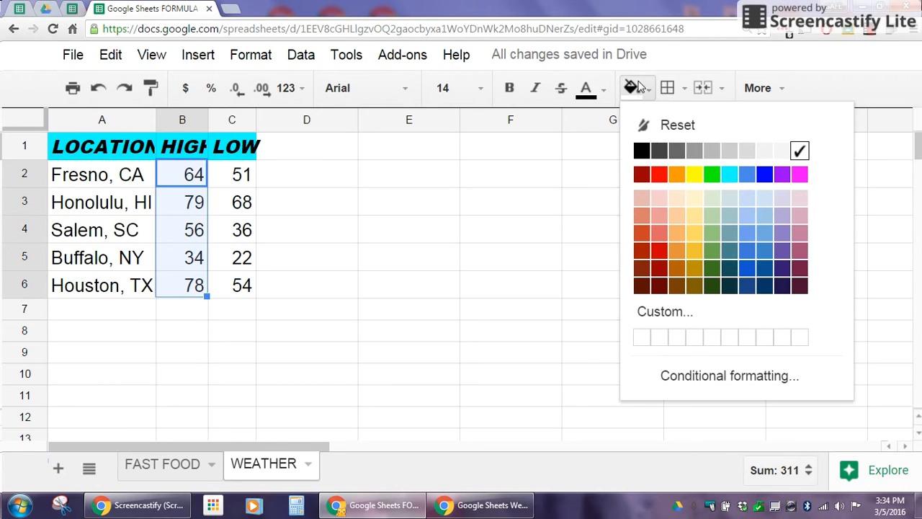
click(692, 173)
Step: Fill the LOW values C2 to C6 with light purple and the city cells A2 to A6 with cyan
drag(240, 179, 241, 291)
click(632, 88)
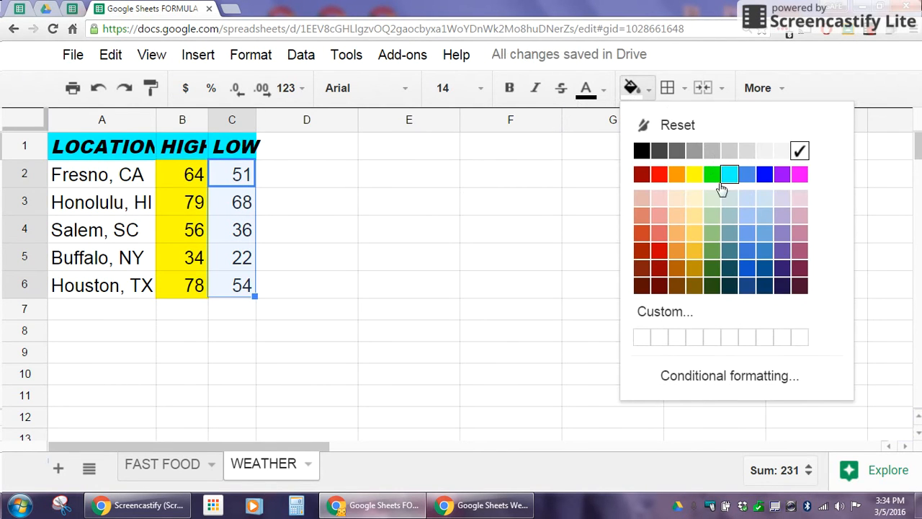
click(781, 215)
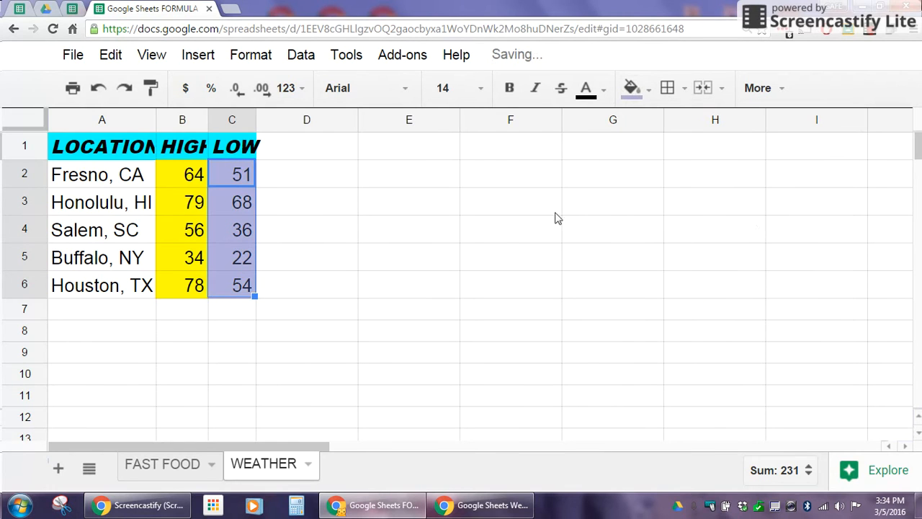
drag(78, 176, 92, 282)
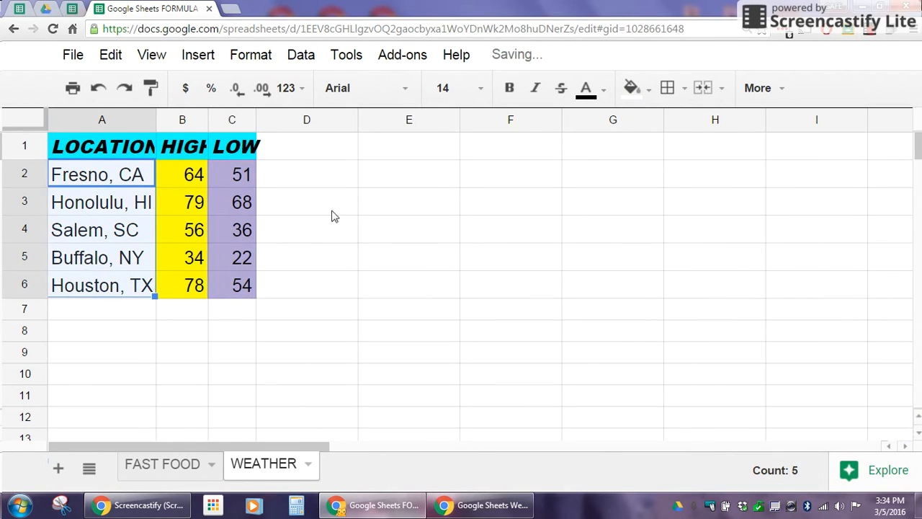
click(631, 87)
click(727, 173)
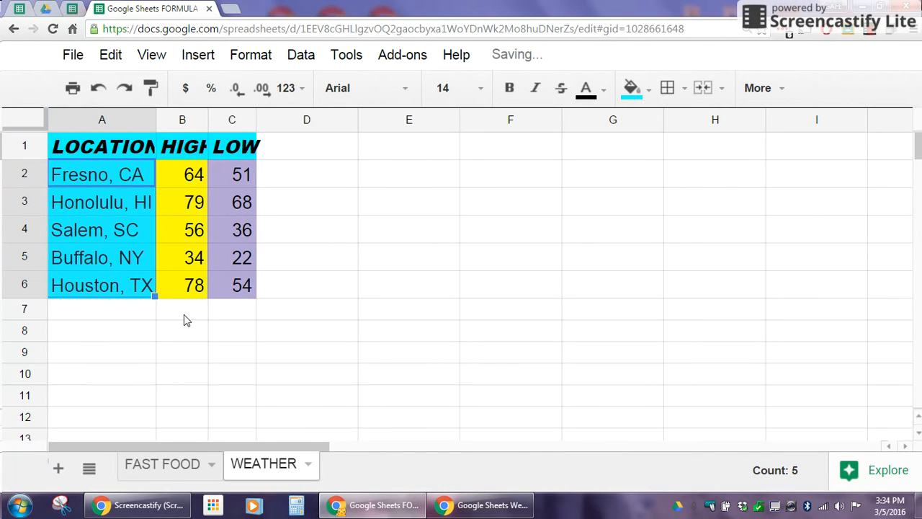
Step: Resize columns A to C together so that the Arial Black headers fit
drag(119, 126, 243, 124)
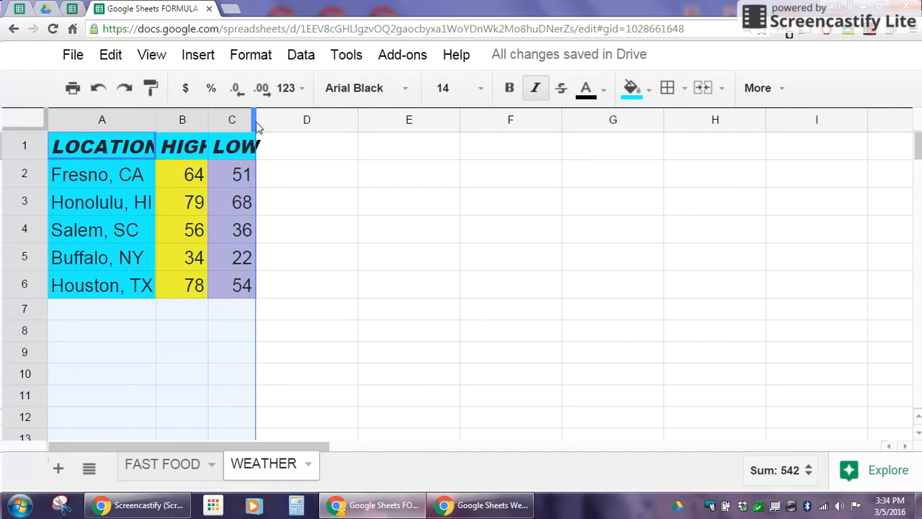
double_click(255, 124)
click(204, 178)
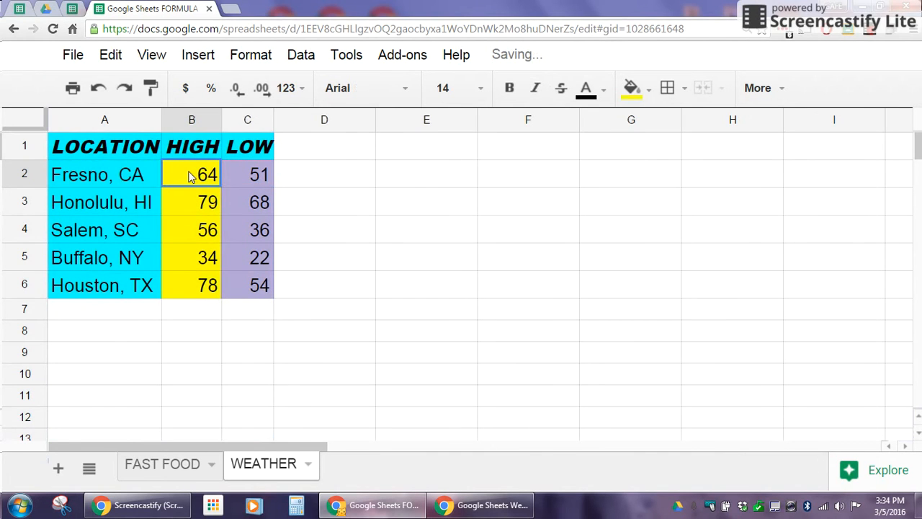
Step: Change the font of the city and temperature cells A2 to C6 to Indie Flower
drag(147, 179, 240, 295)
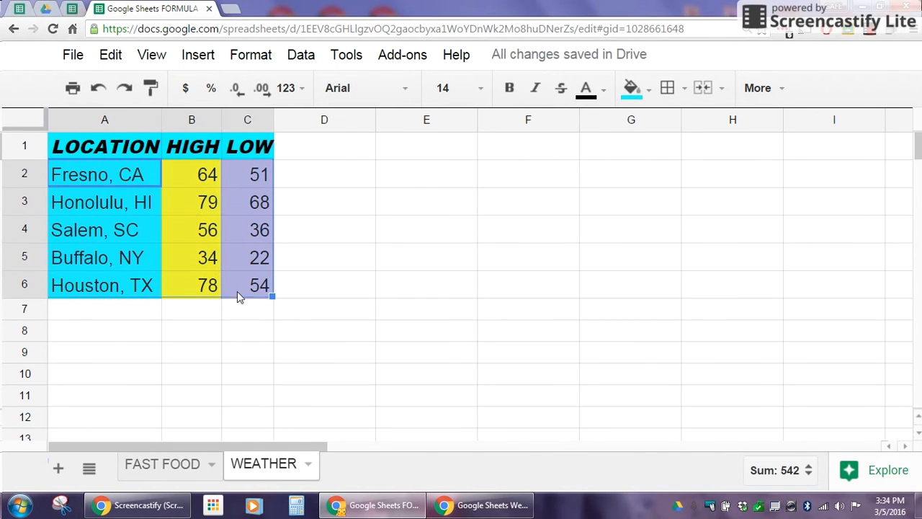
click(407, 88)
scroll(430, 372, down, 2)
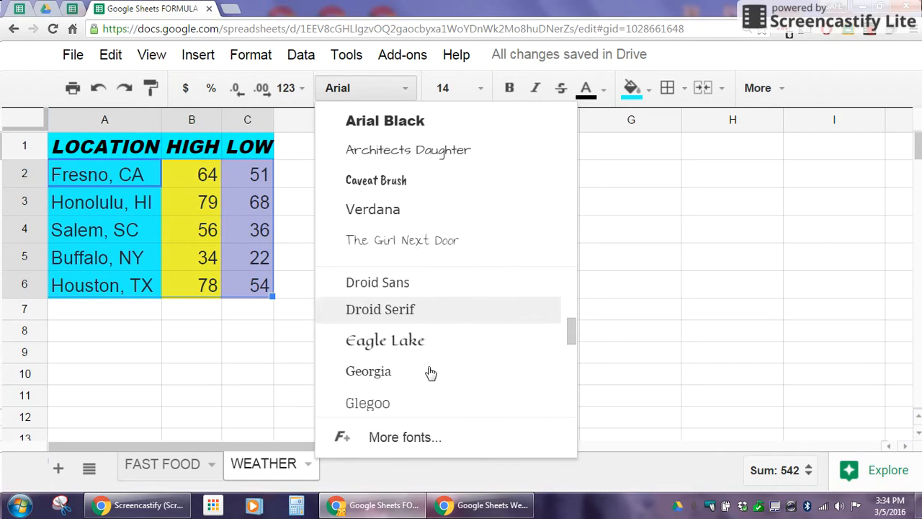
scroll(430, 373, down, 2)
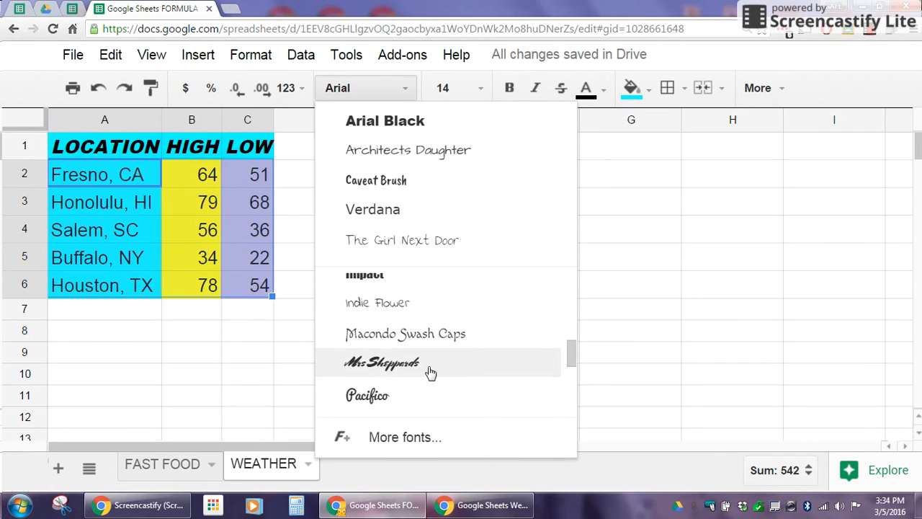
click(431, 308)
click(189, 311)
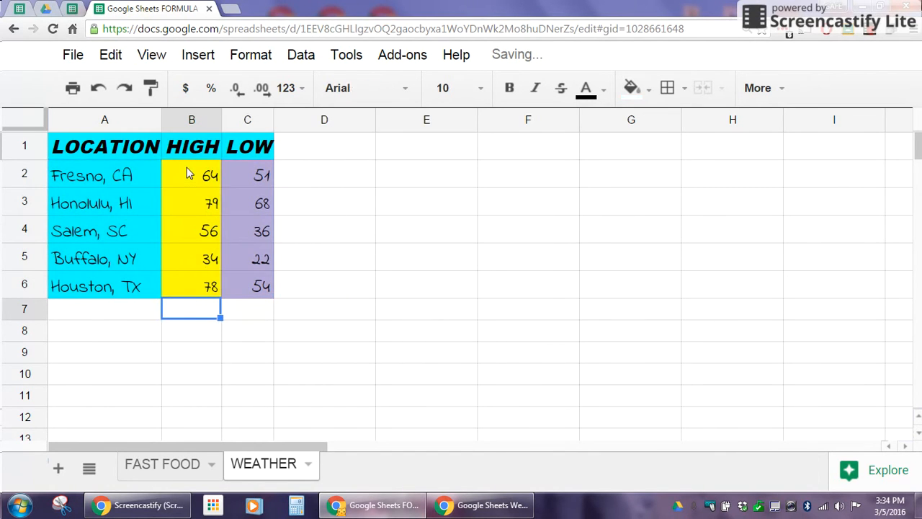
Step: Centre the contents of the HIGH and LOW columns horizontally, ending with cell B7 selected
drag(192, 120, 241, 117)
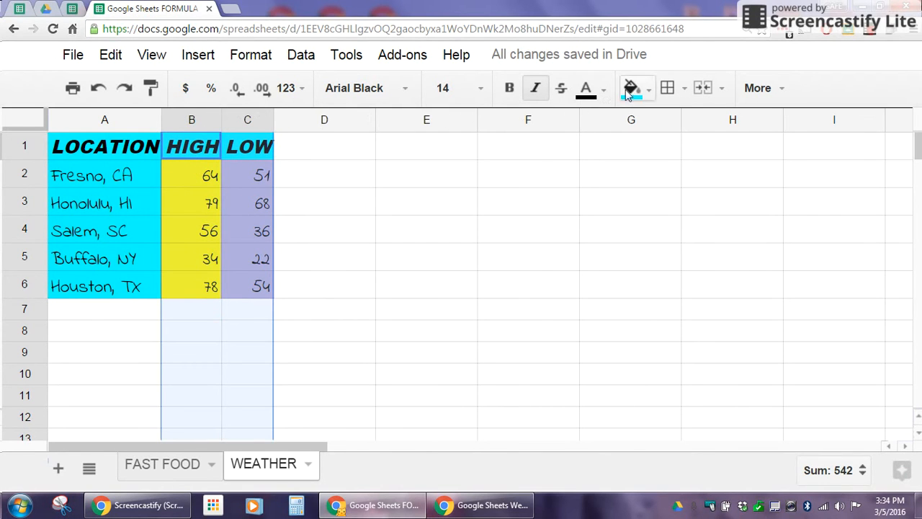
click(760, 88)
click(512, 122)
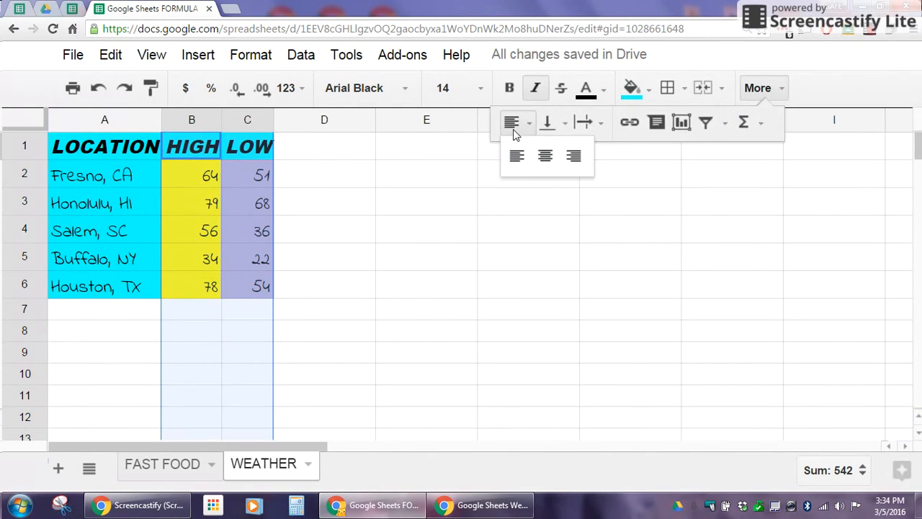
click(546, 159)
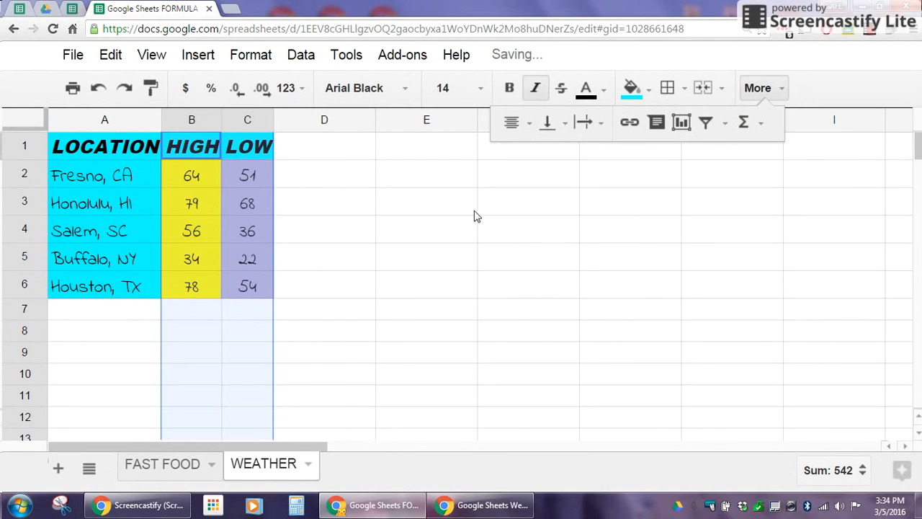
click(201, 319)
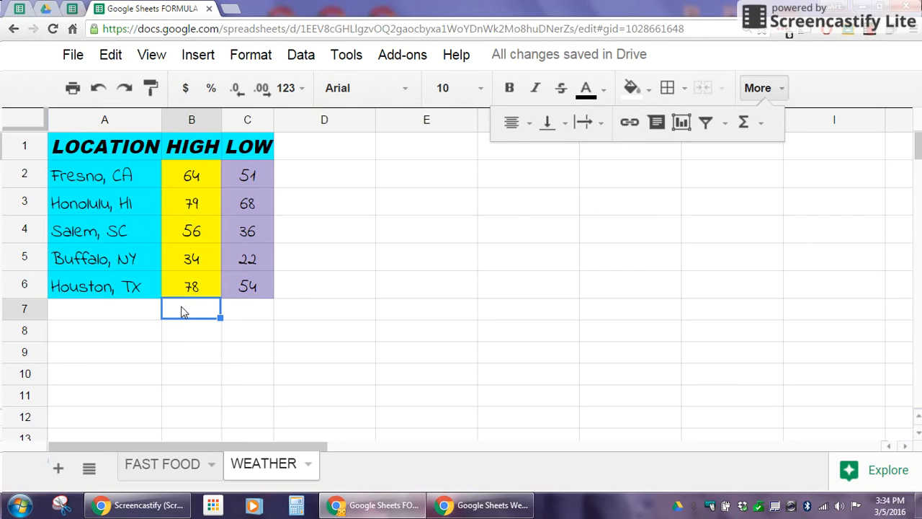
click(749, 131)
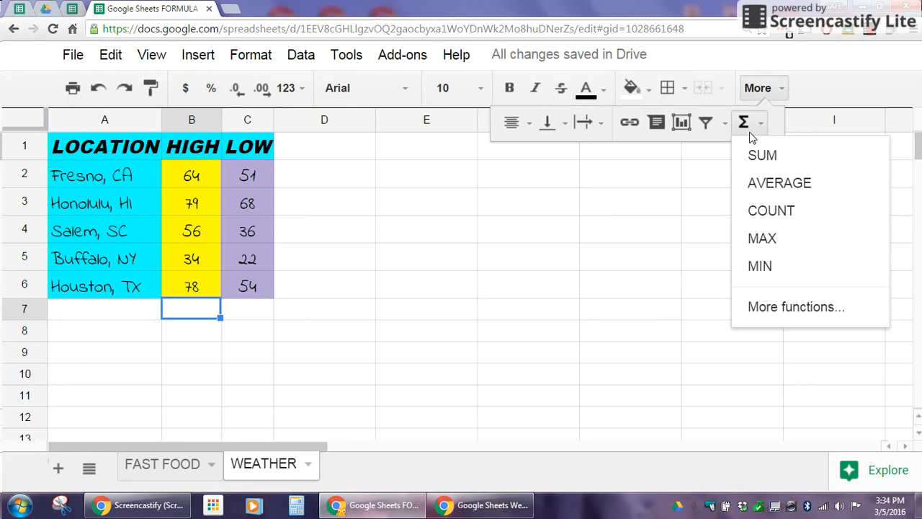
click(782, 243)
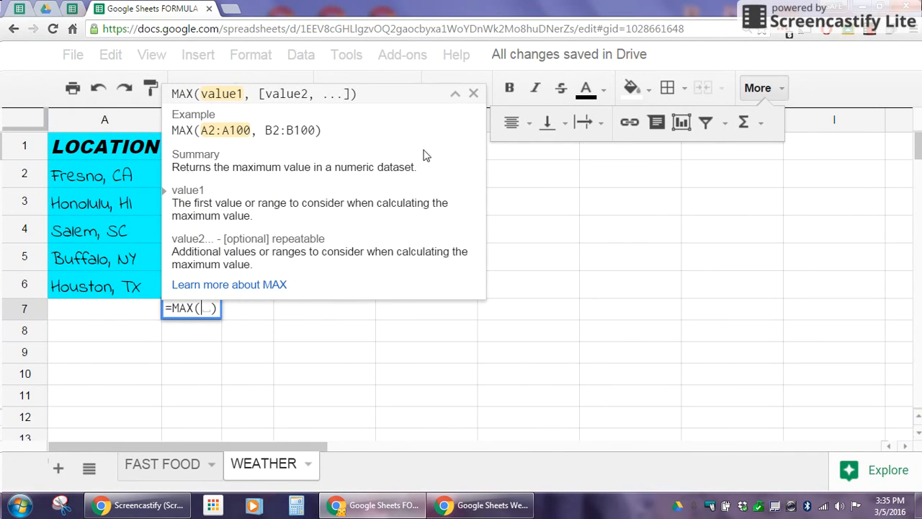
click(472, 94)
click(179, 174)
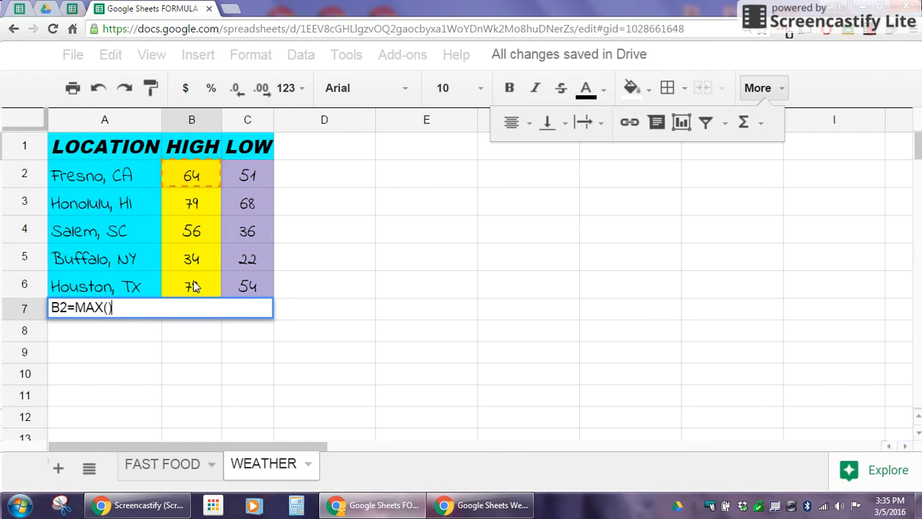
key(Escape)
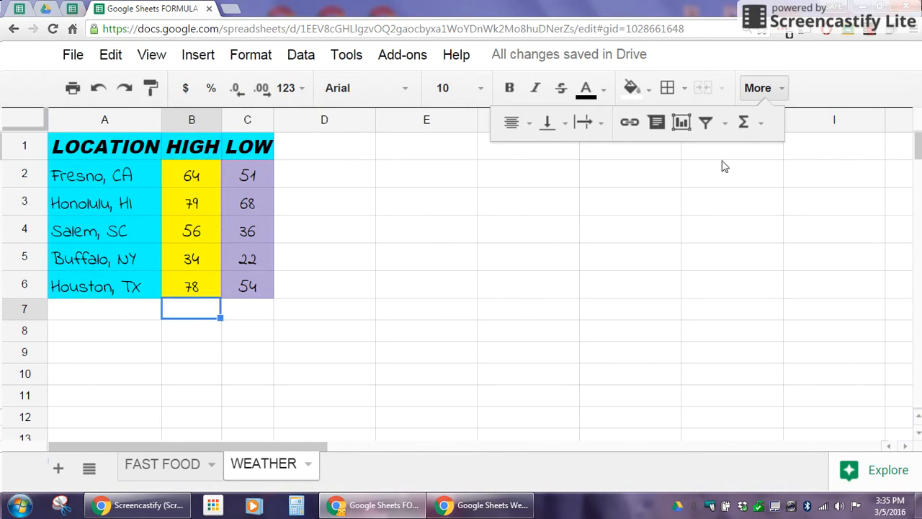
Step: Calculate the highest HIGH temperature in B7 with MAX over B2:B6 and review the finished formula
click(744, 123)
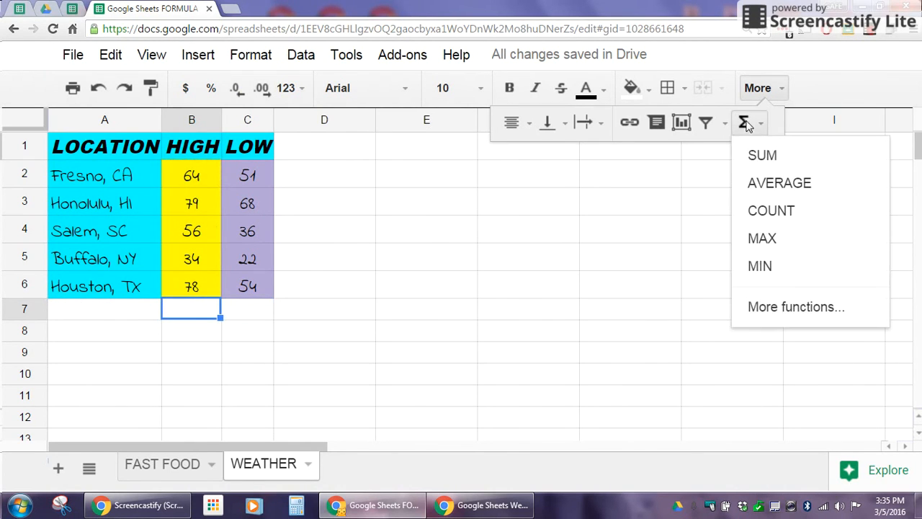
click(763, 238)
drag(191, 178, 208, 286)
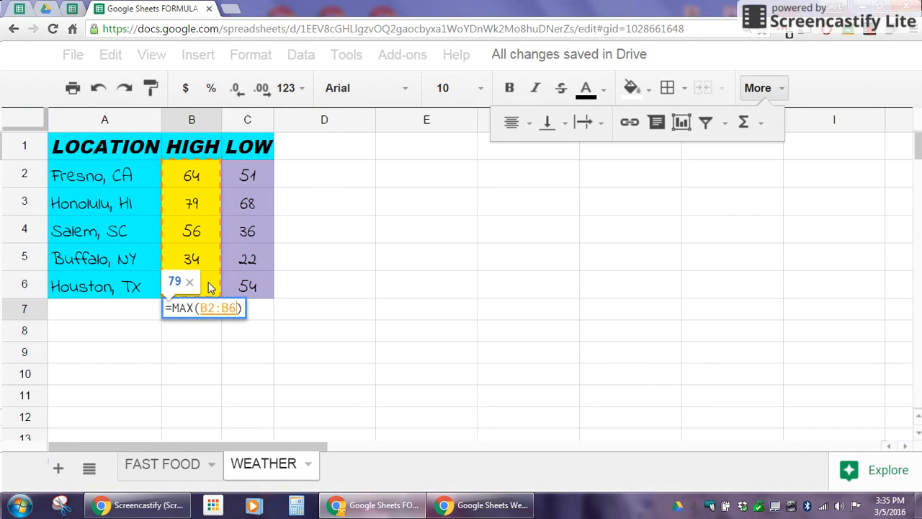
key(Return)
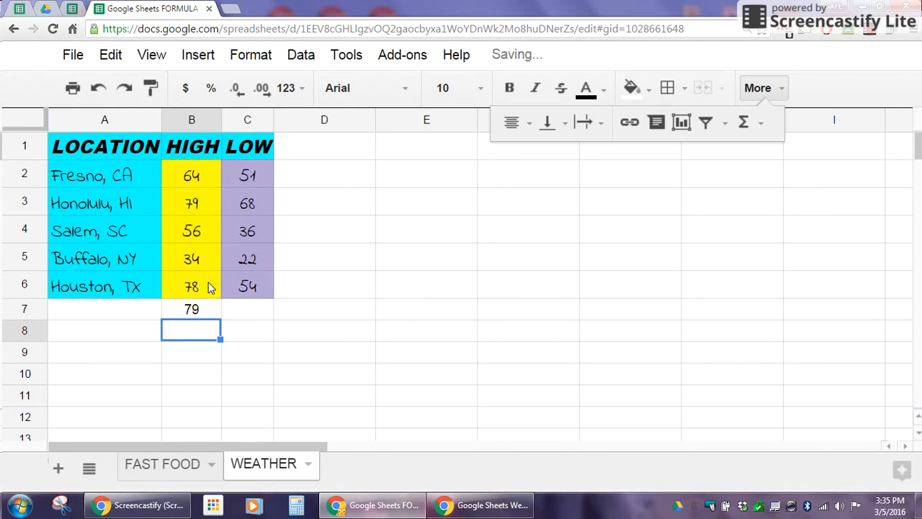
click(198, 306)
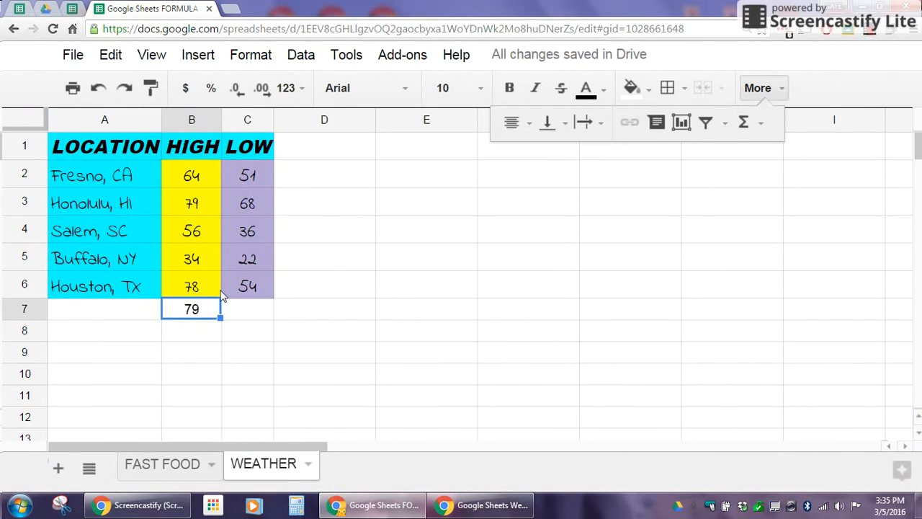
double_click(191, 310)
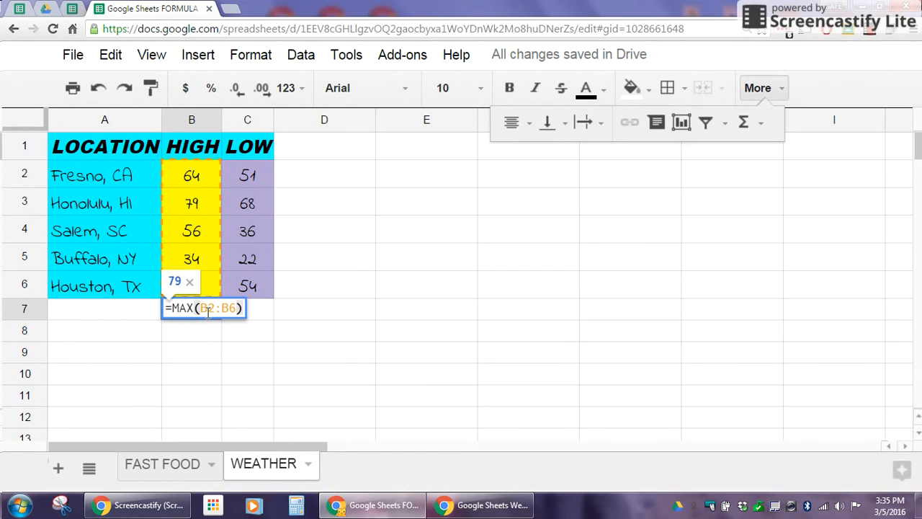
key(Return)
Step: Calculate the lowest LOW temperature in C7 with MIN over C2:C6
click(249, 312)
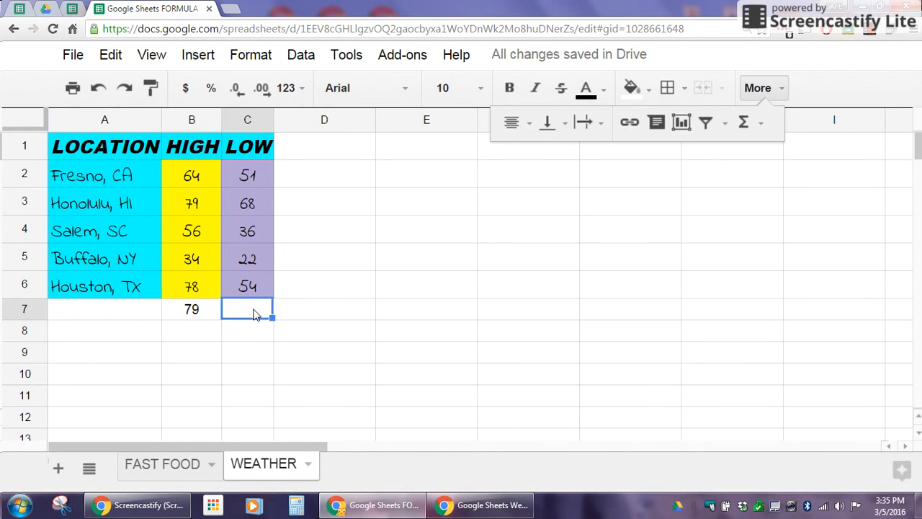
click(750, 123)
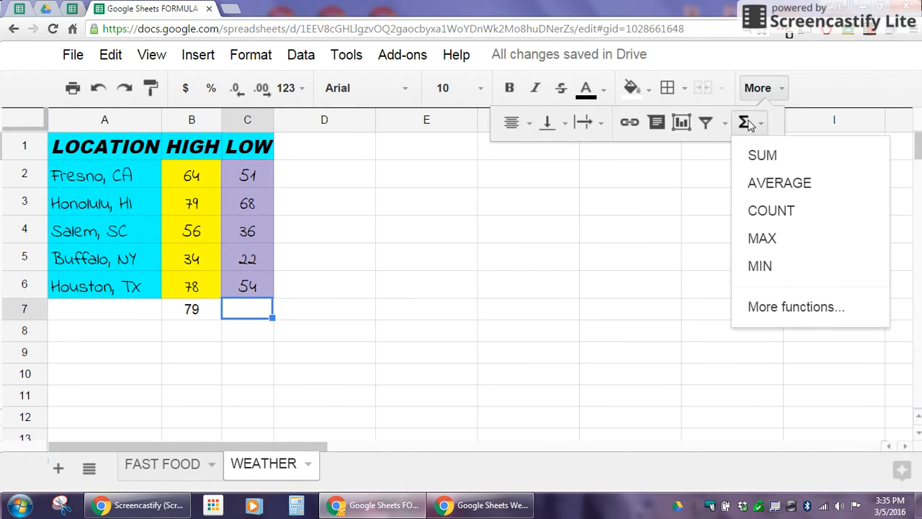
click(762, 268)
drag(248, 181, 266, 250)
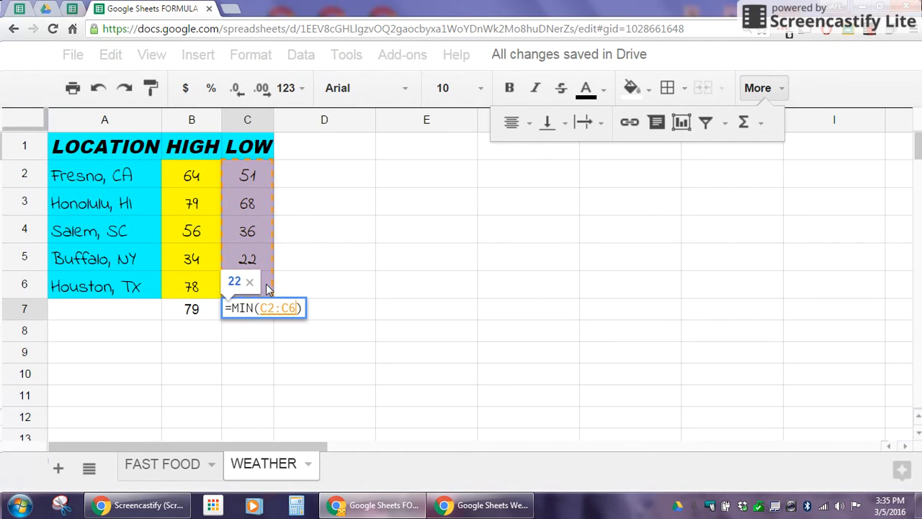
key(Return)
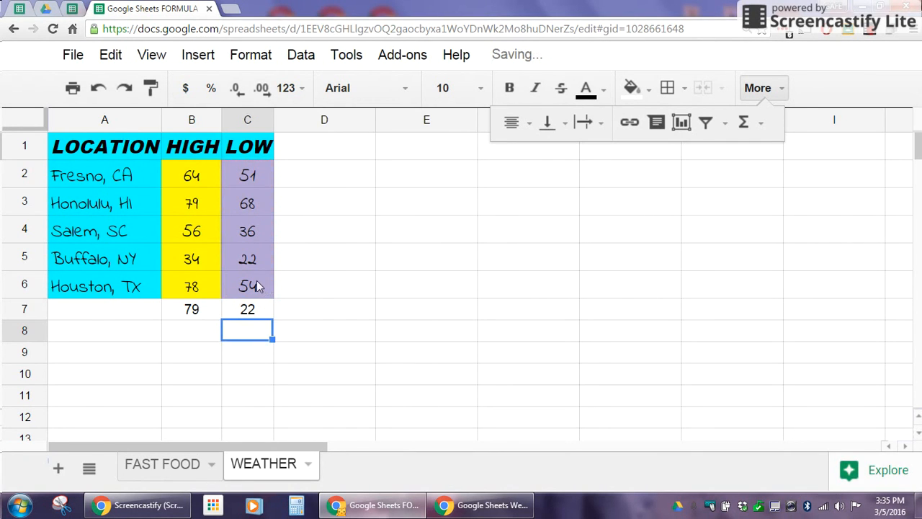
Step: Set the font size of cells B7 to C8 to 14 and fill them with red
drag(198, 314, 245, 340)
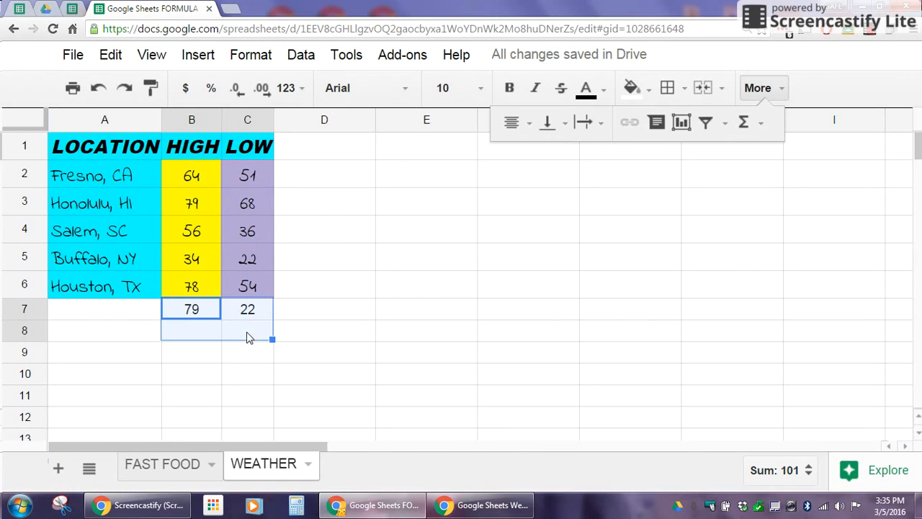
click(480, 88)
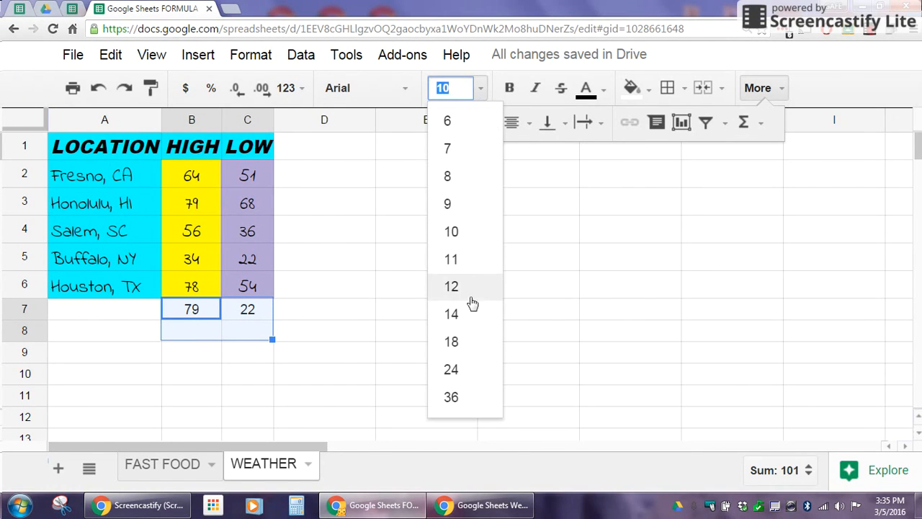
click(456, 318)
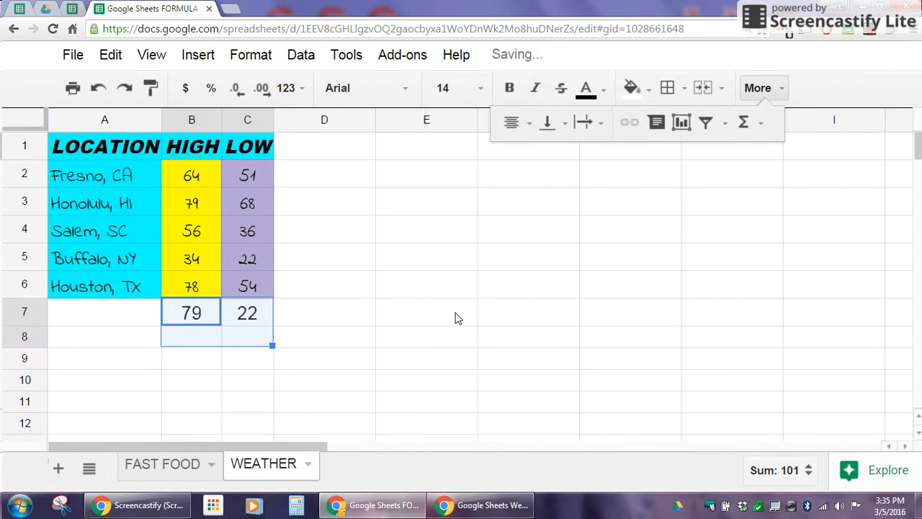
click(630, 88)
click(663, 177)
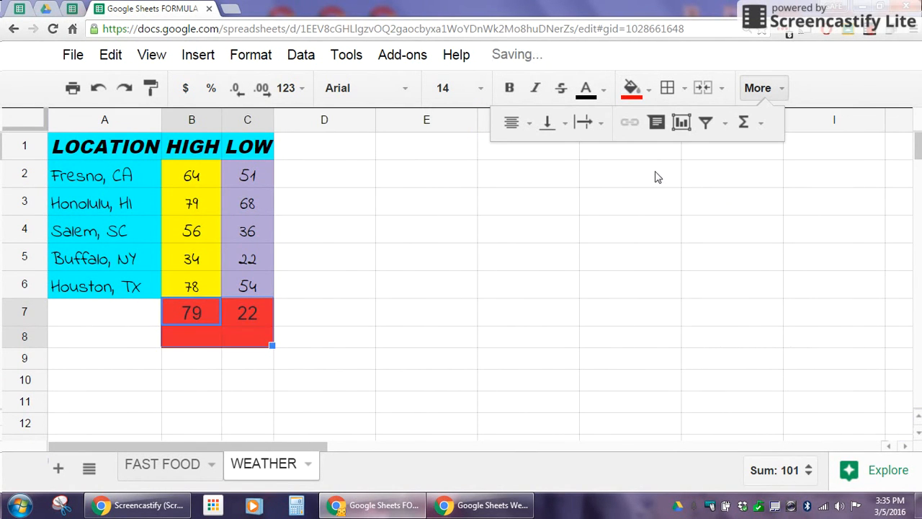
Step: Change the text colour of cells B7 to C8 to white
click(185, 313)
shift+click(232, 343)
click(586, 88)
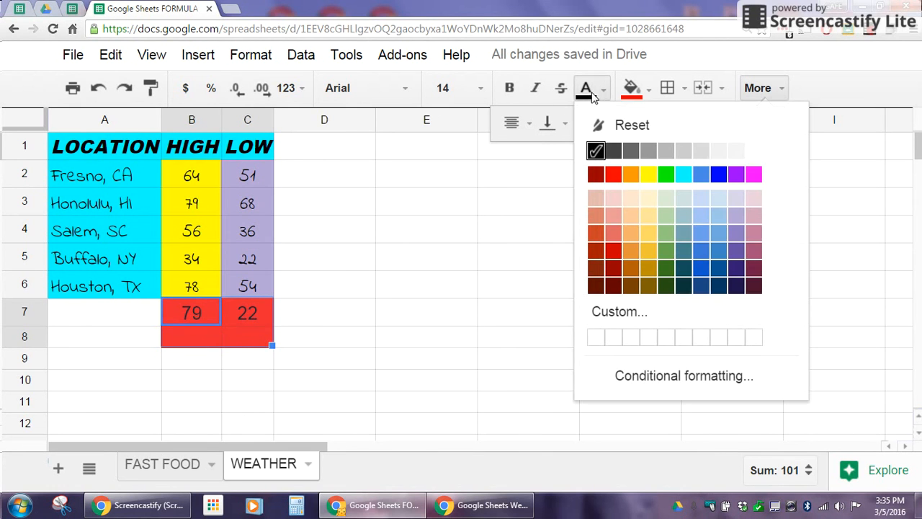
click(753, 151)
Step: Label the results beneath them by entering MAX in B8 and MIN in C8
click(200, 344)
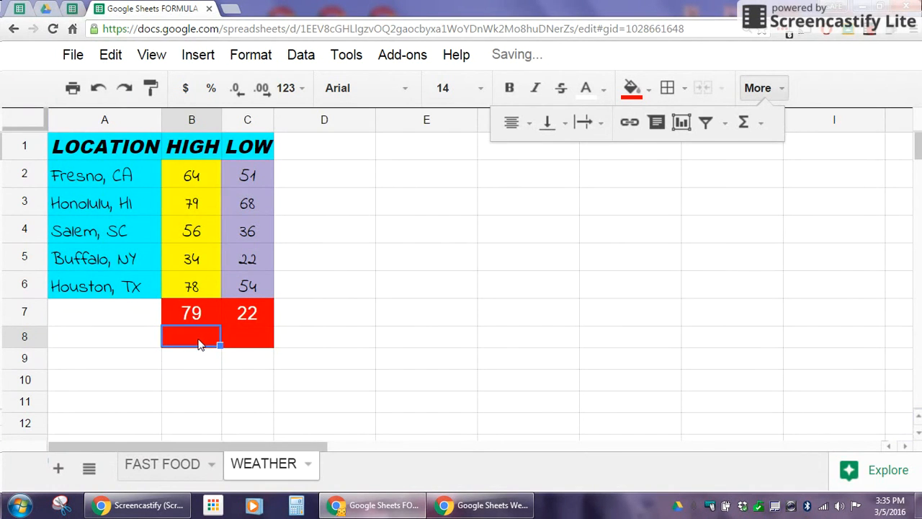
text(MAX)
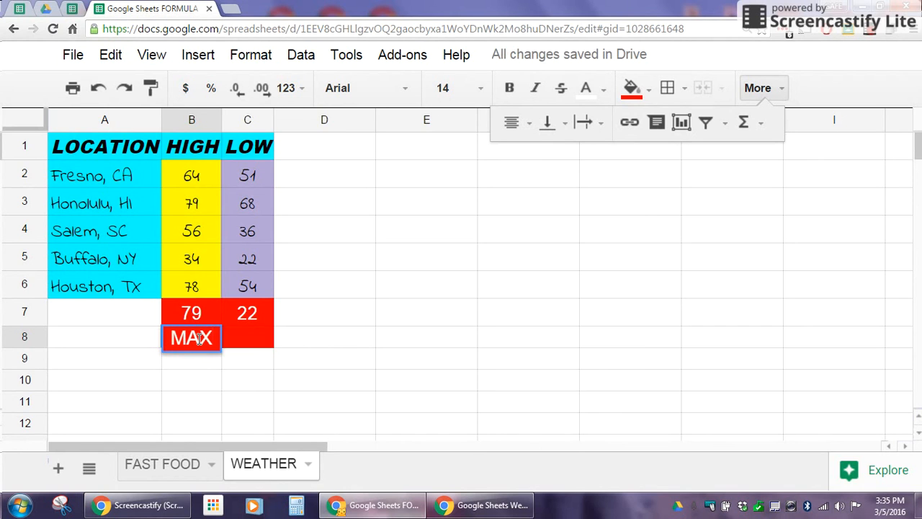
key(Tab)
text(MIN)
key(Return)
Step: Review the MIN formula in C7, then leave it as is and select the empty cell C9
click(185, 314)
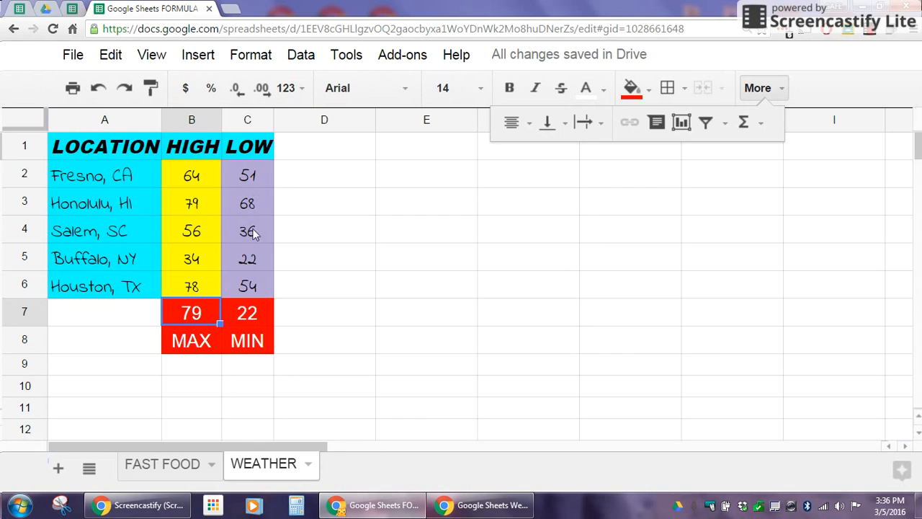
double_click(260, 315)
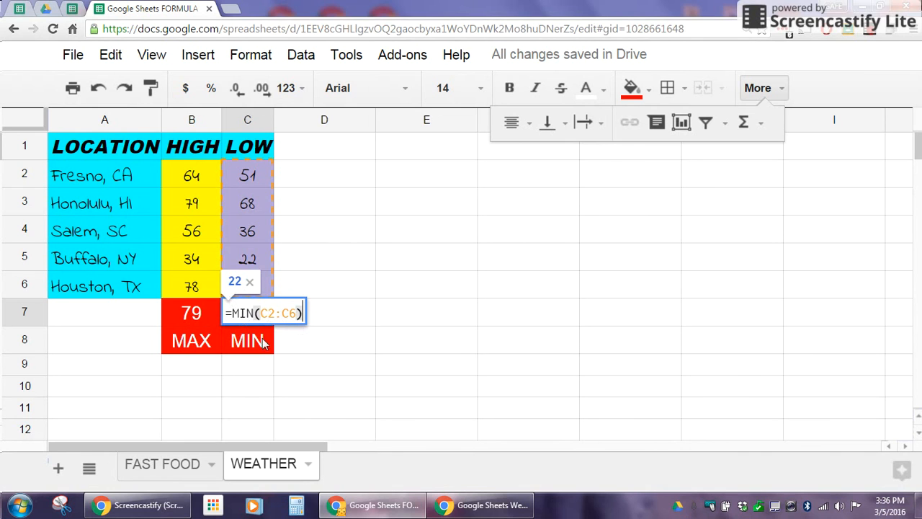
key(Return)
click(245, 370)
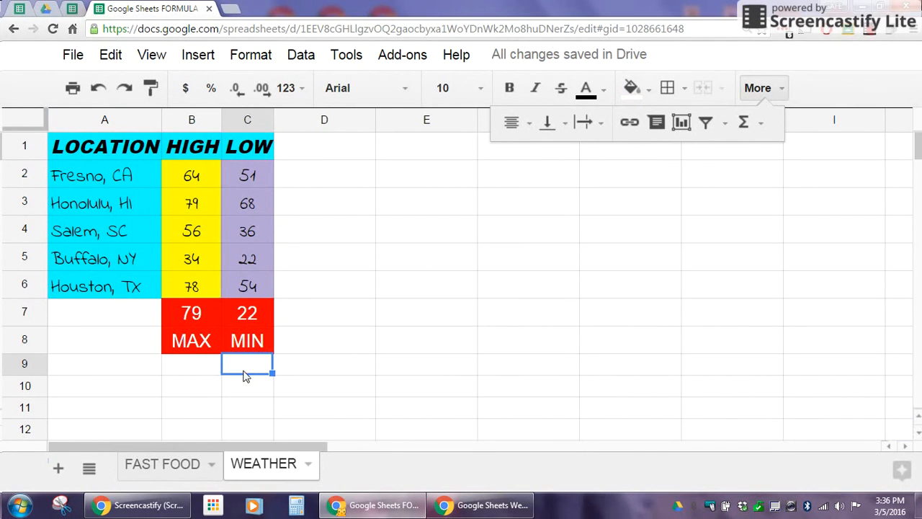